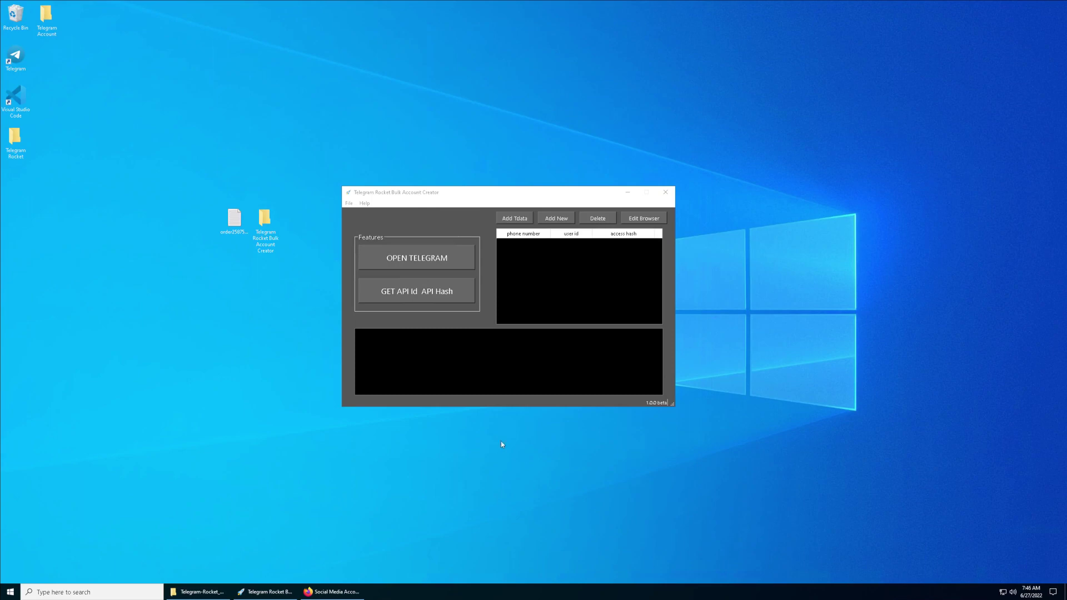
Focus and reposition the account creator window, trying the API ID and hash generator.
left_click(461, 193)
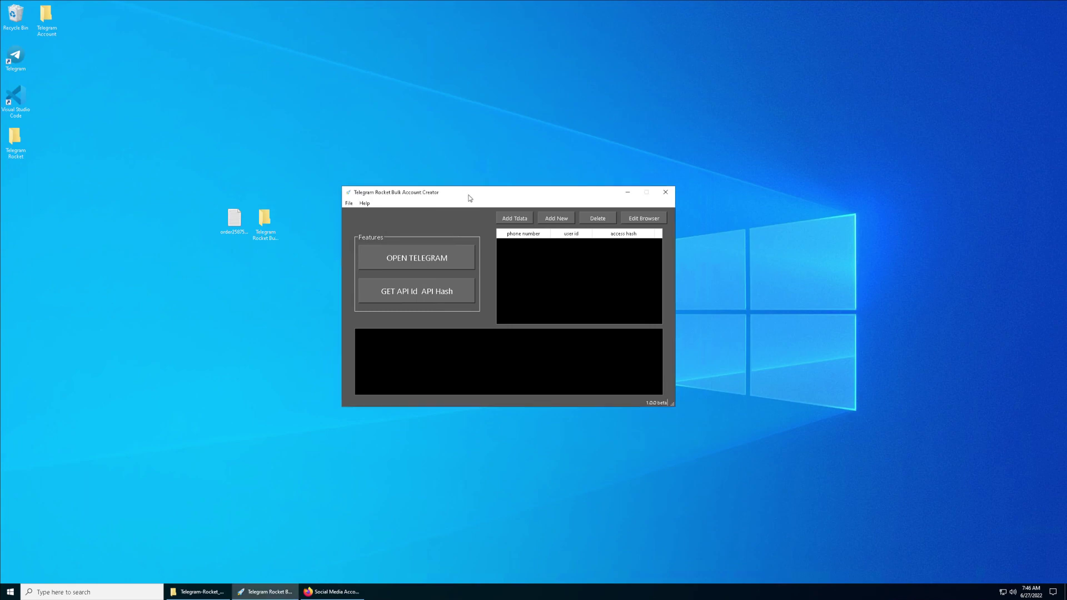
left_click_drag(469, 198, 472, 205)
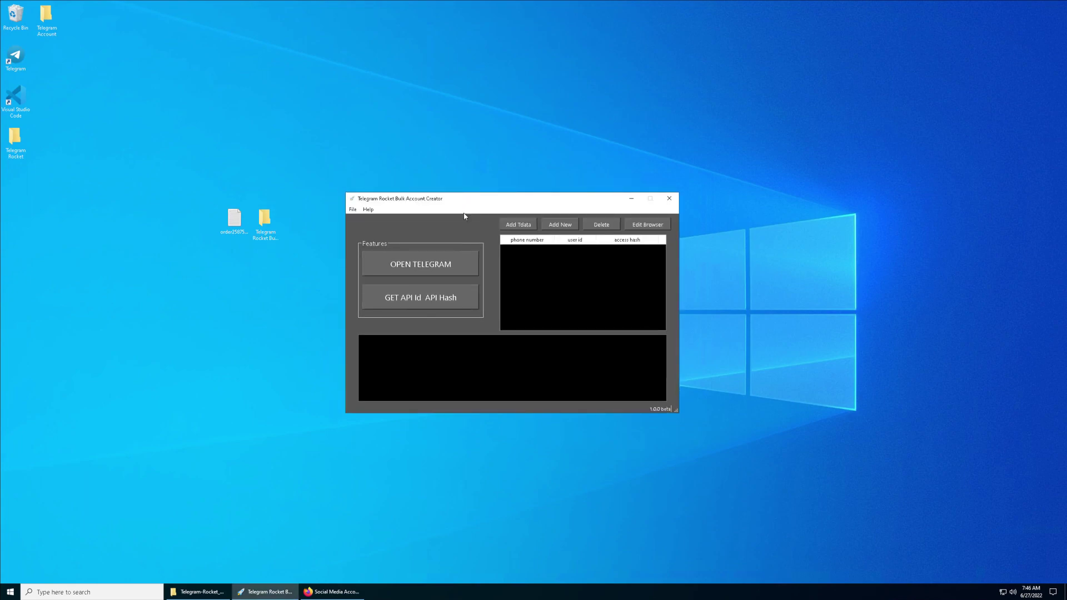
left_click(424, 305)
left_click(420, 308)
left_click_drag(508, 200, 502, 195)
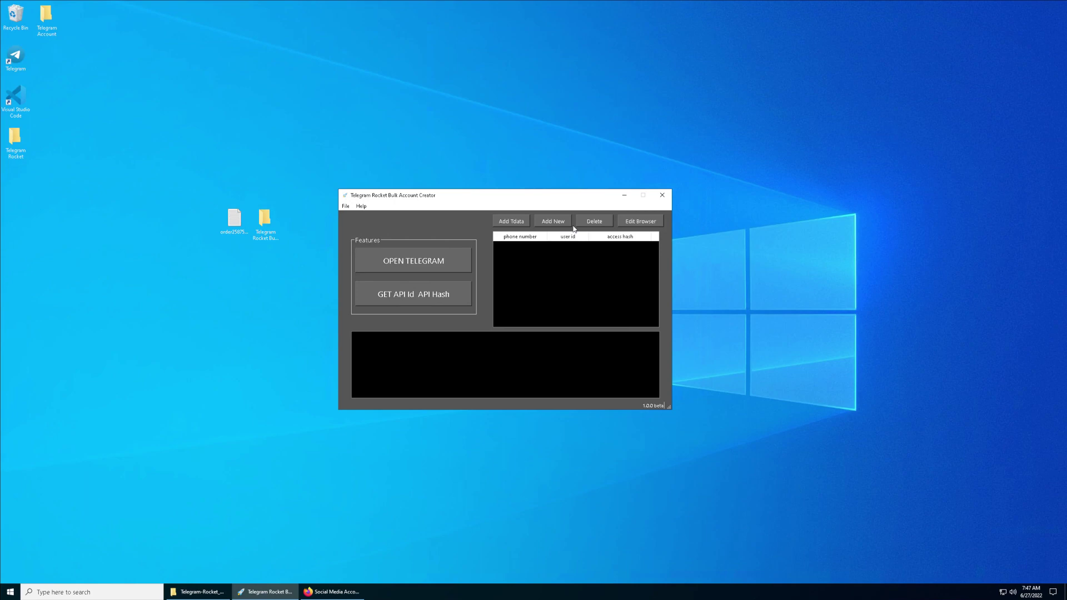
left_click_drag(509, 196, 506, 181)
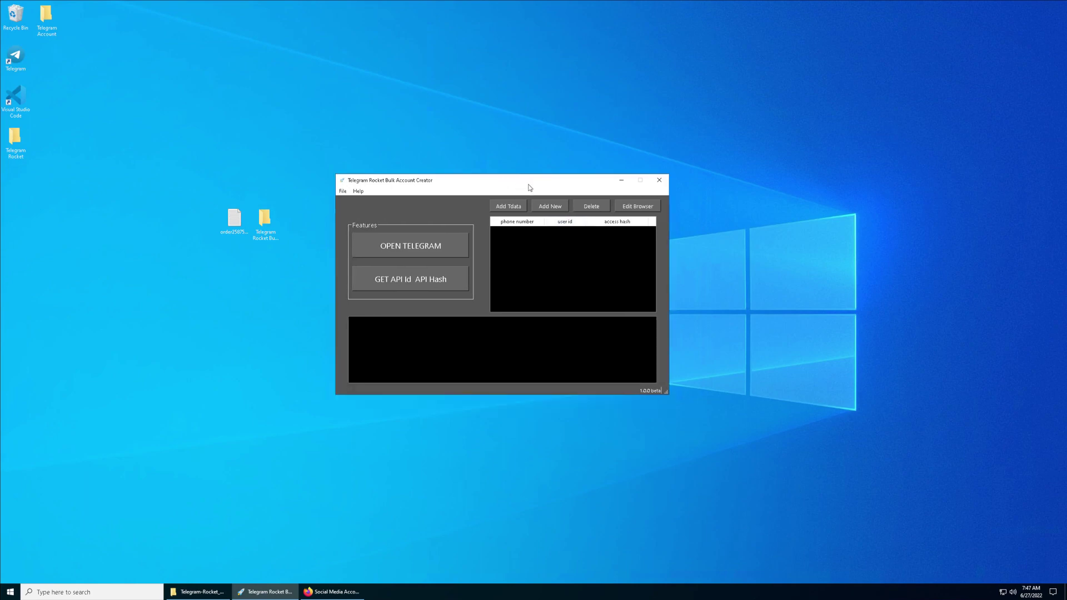
Import order2587516.txt from the Desktop as a new accounts order.
left_click(543, 205)
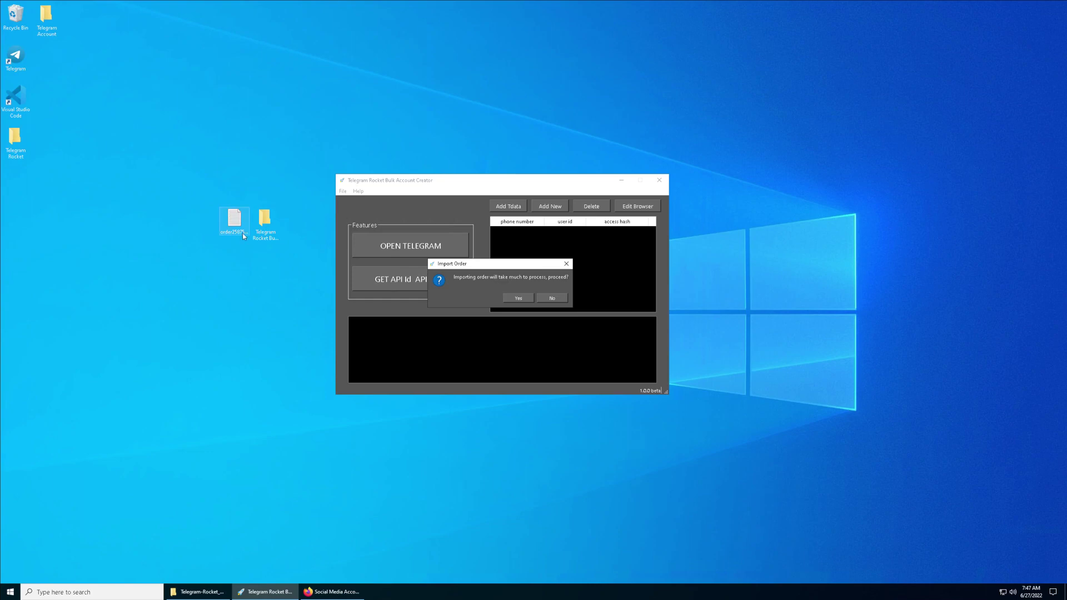
left_click(519, 298)
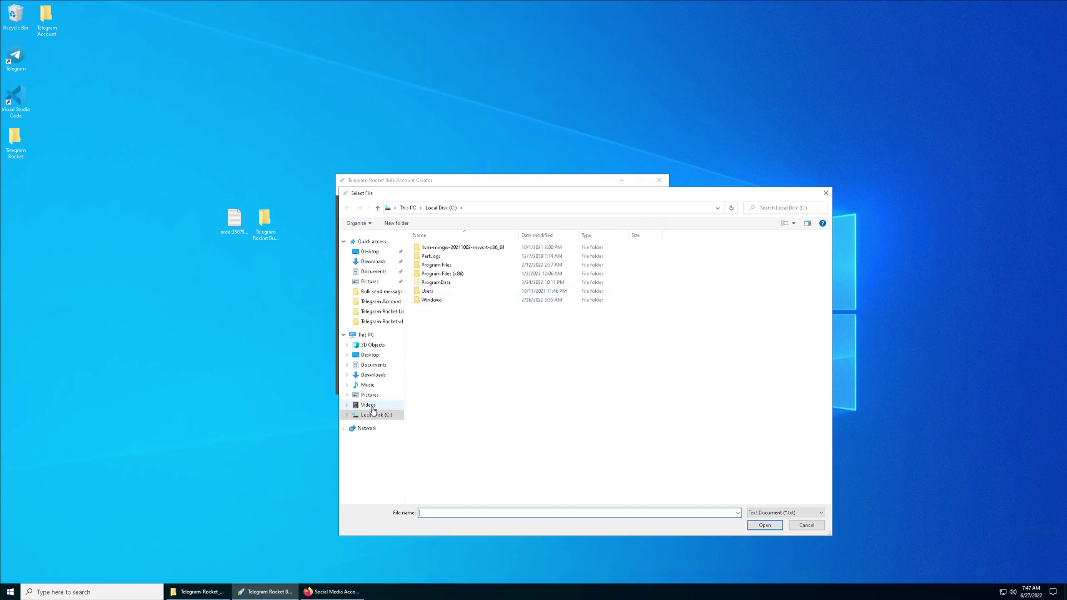
left_click(382, 361)
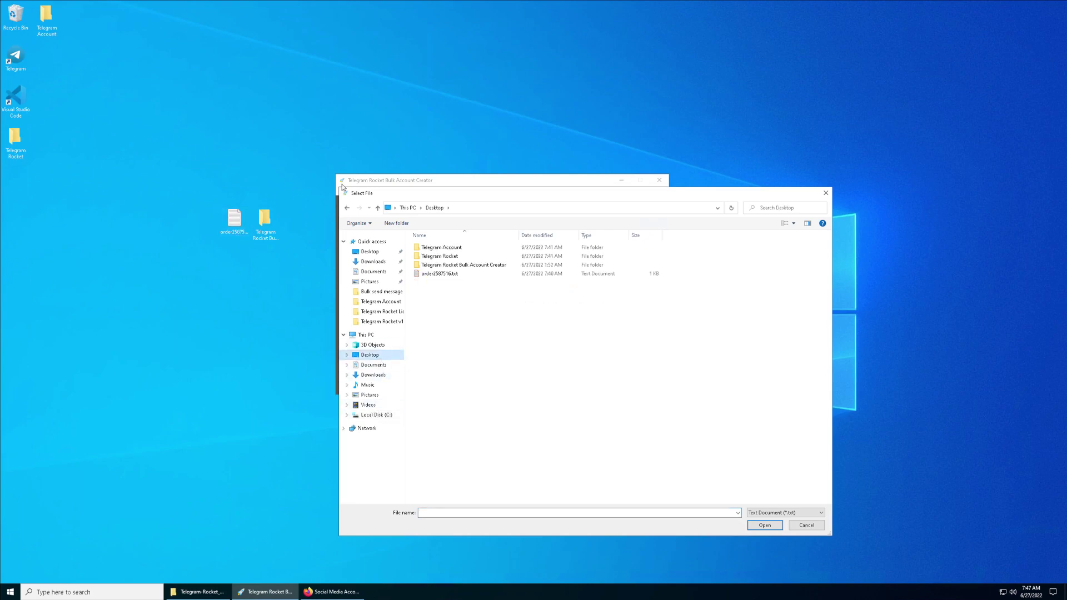
left_click(431, 273)
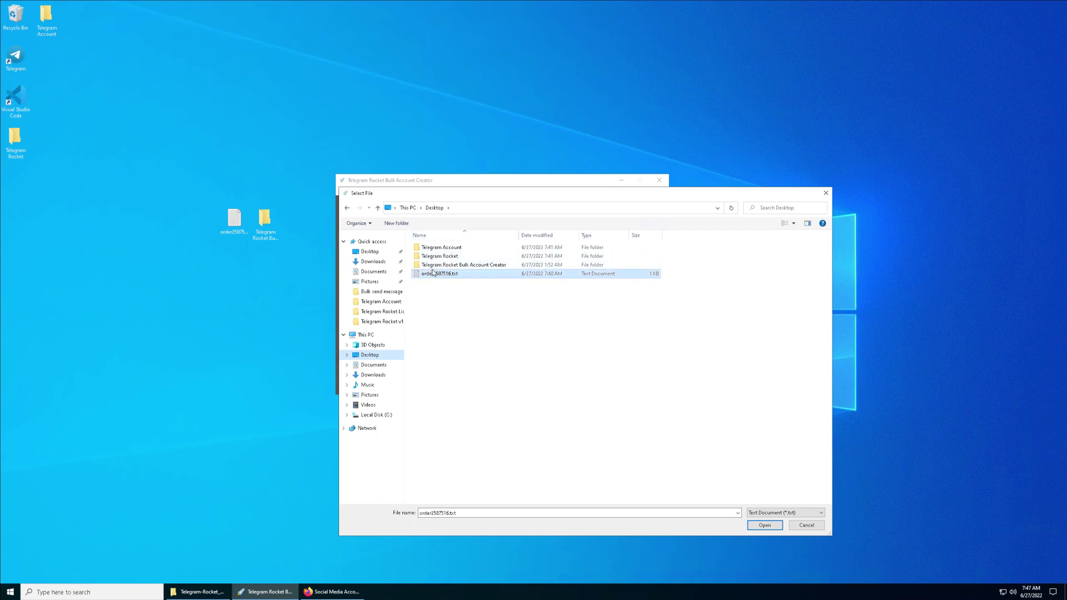
left_click(766, 526)
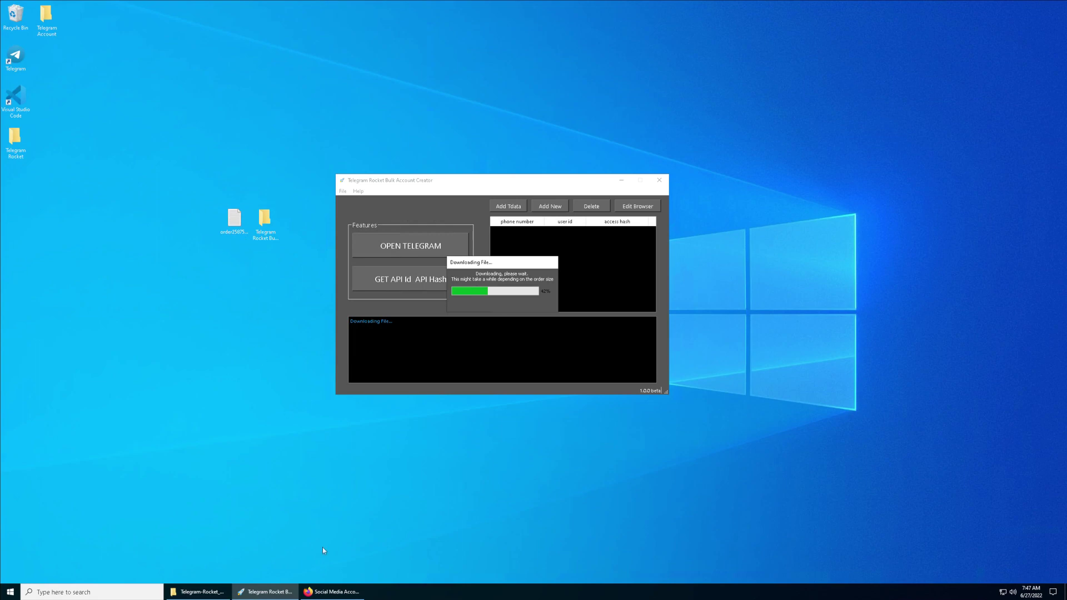
Switch to the accsmarket.com page in Firefox and focus its address bar.
left_click(330, 592)
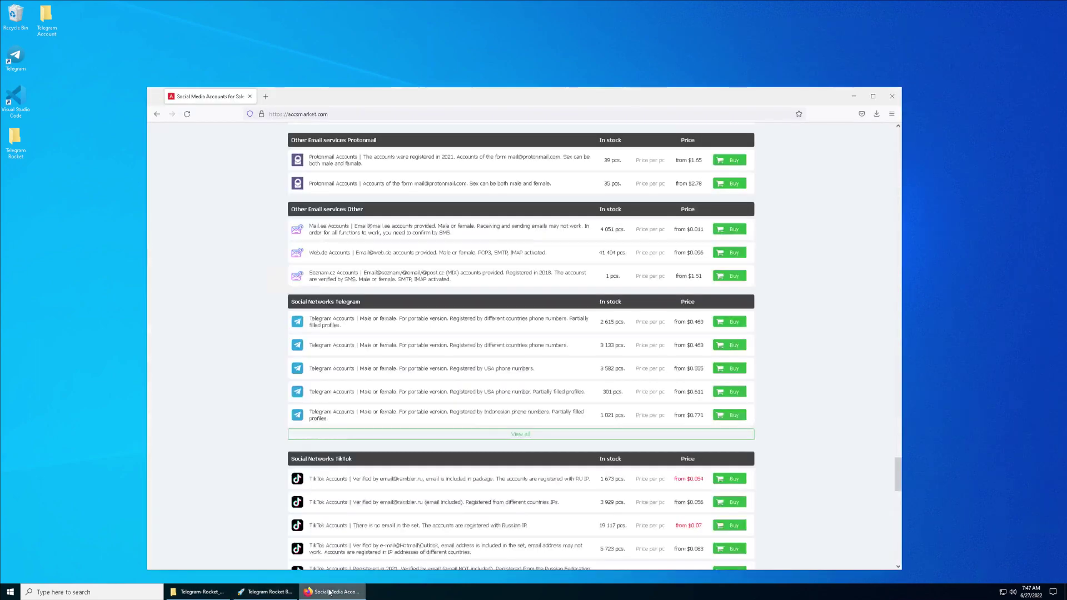
left_click(325, 115)
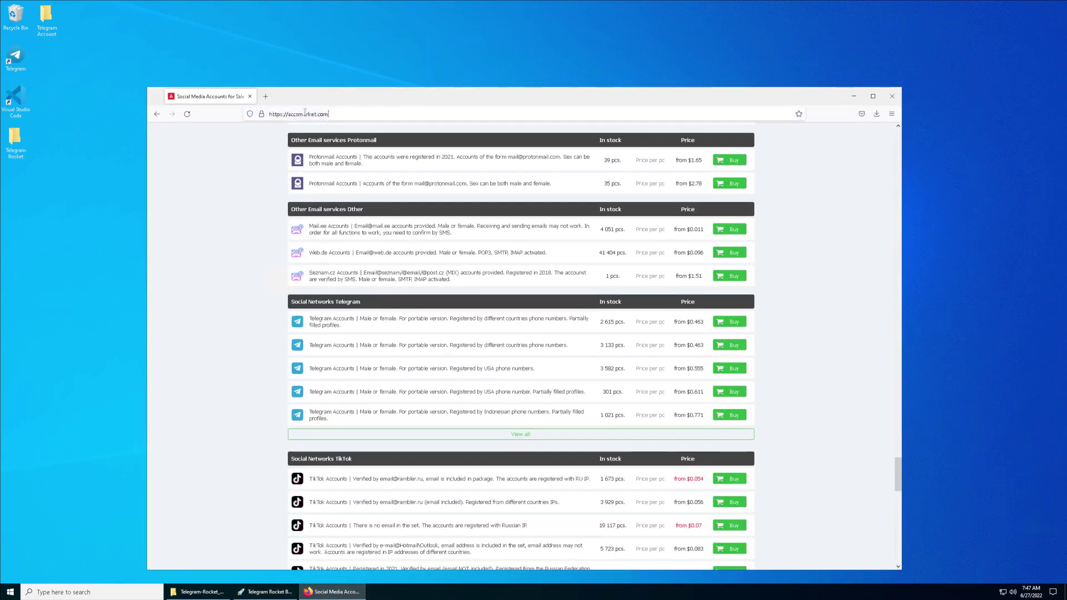
left_click(223, 186)
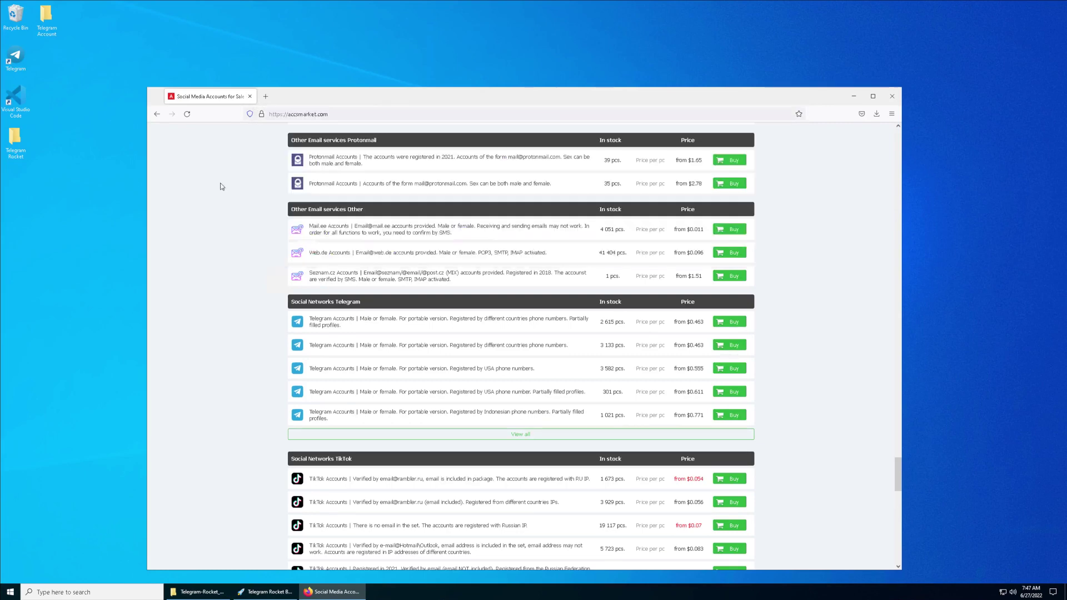
Scroll to Telegram accounts, open Buy for USA numbers, then minimize Firefox.
scroll(362, 281, "down", 2)
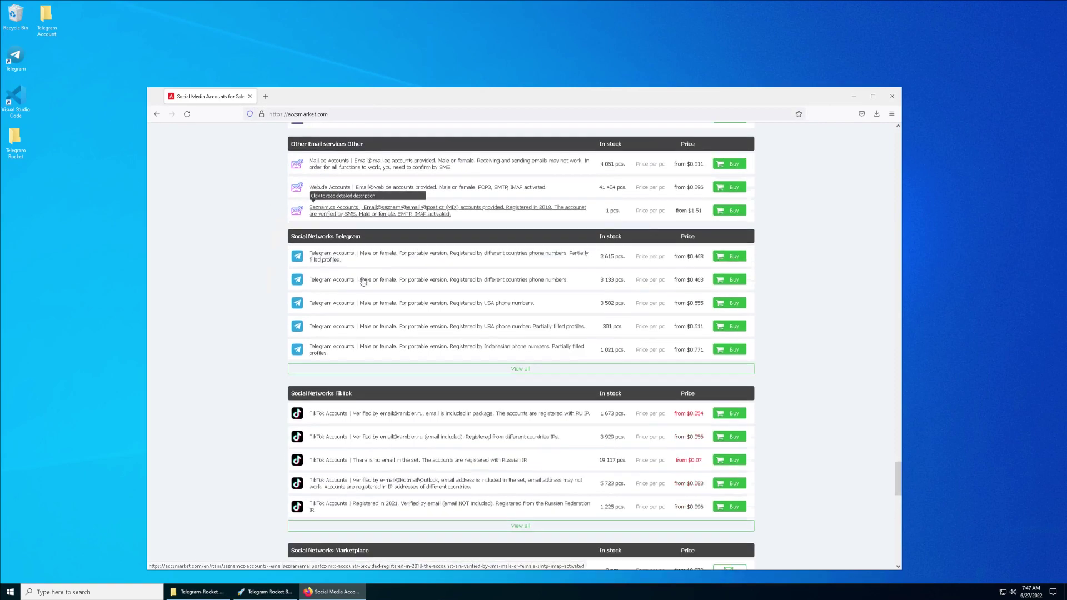
scroll(365, 283, "up", 3)
scroll(366, 284, "up", 3)
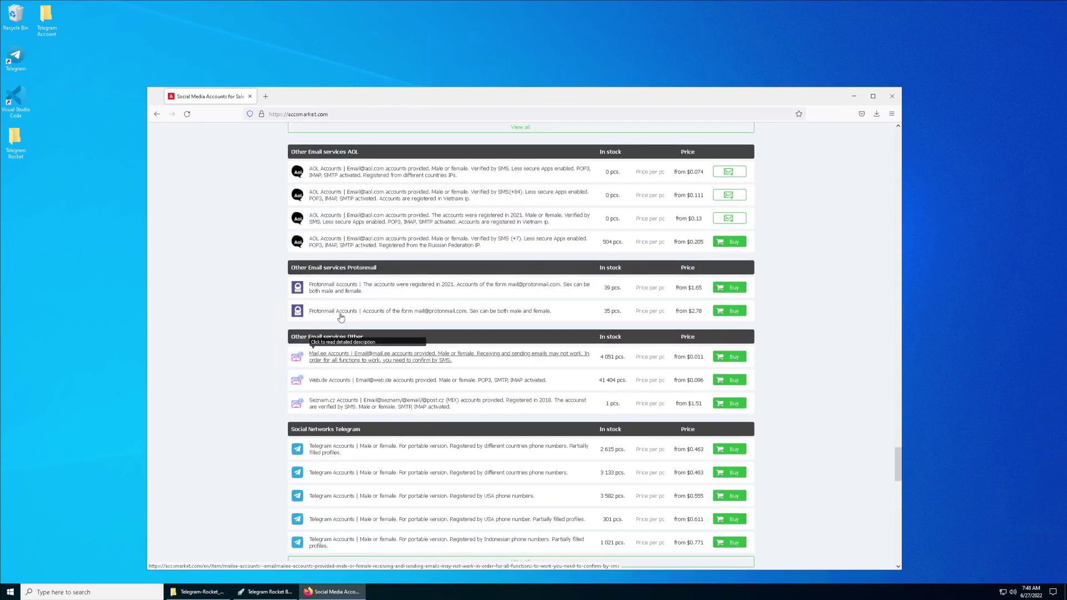
scroll(341, 315, "down", 3)
scroll(348, 323, "down", 2)
scroll(378, 319, "up", 4)
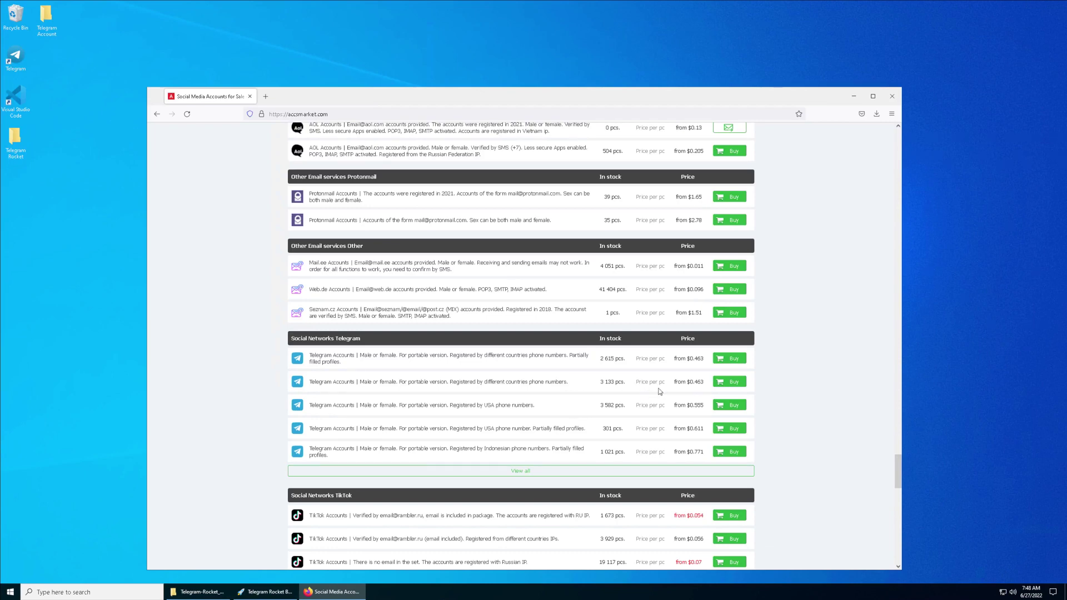
left_click(731, 406)
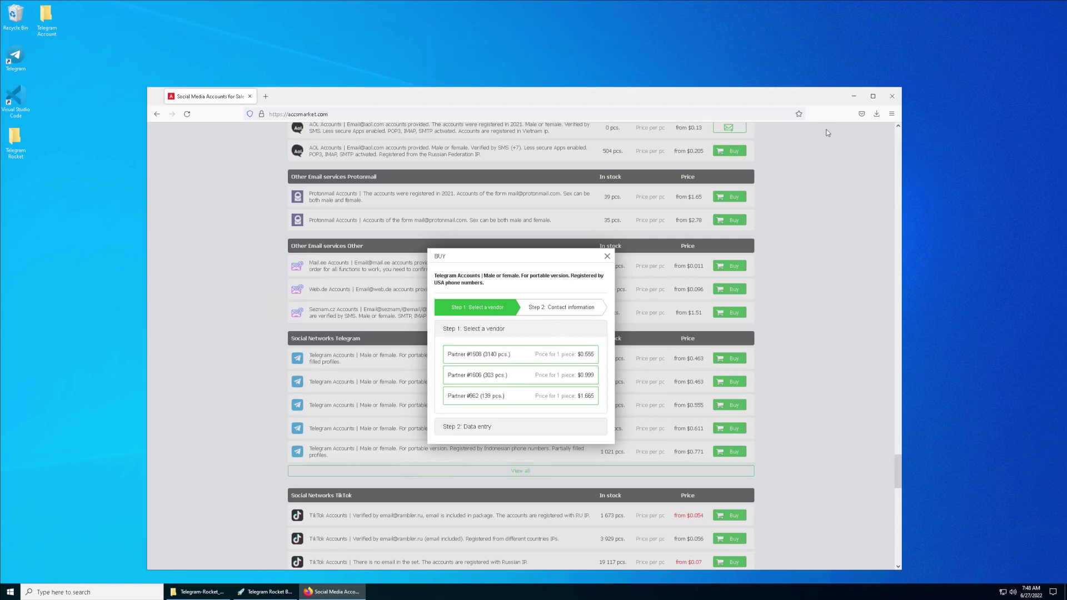
left_click(853, 97)
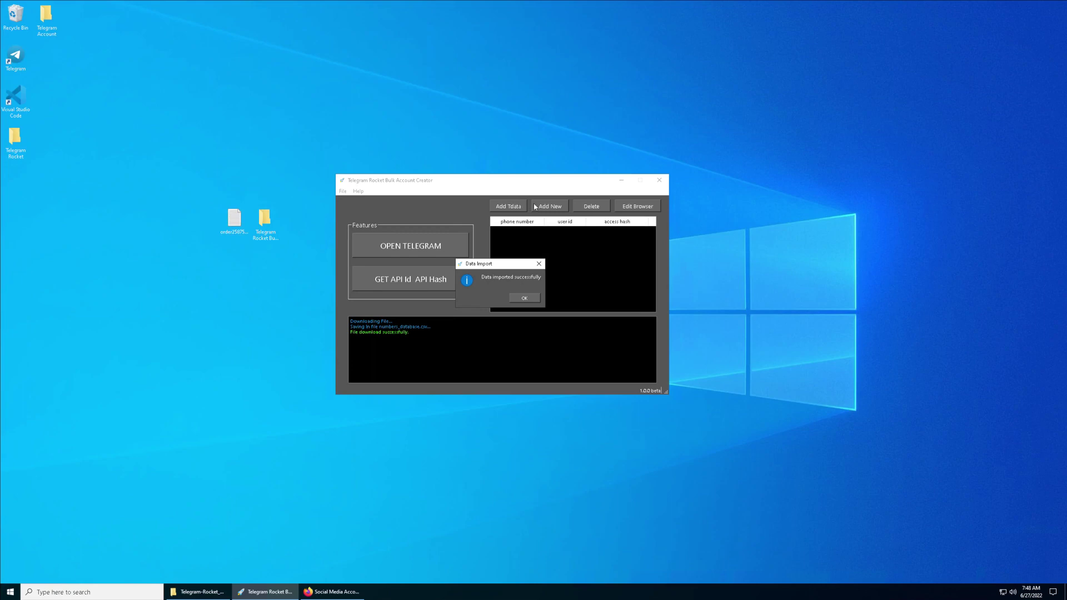
Confirm the import, select row 1, and launch Telegram for that number, moved to the right.
left_click(523, 298)
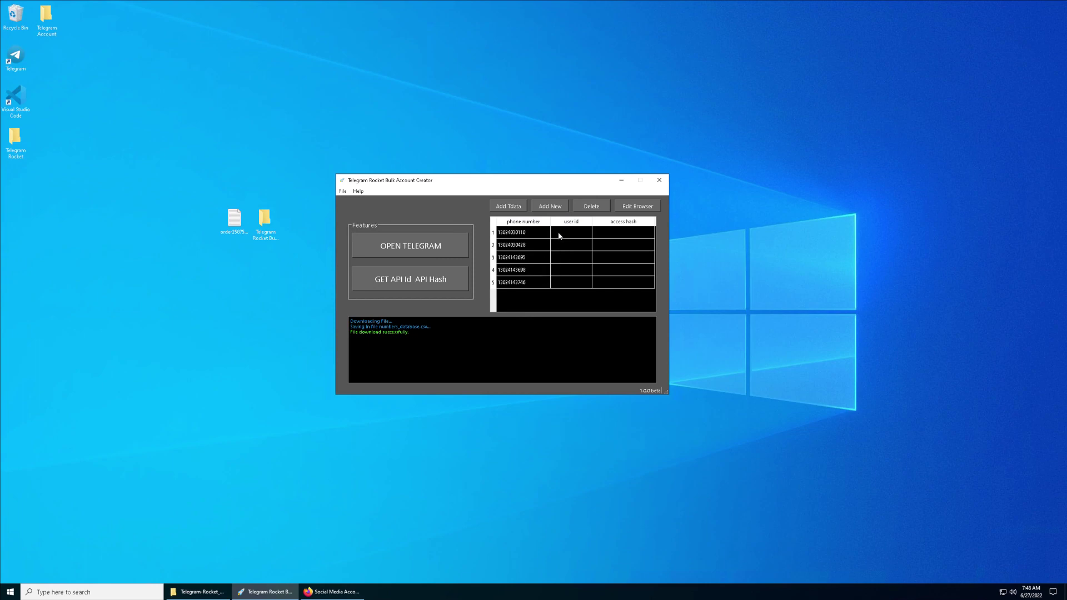
left_click(559, 235)
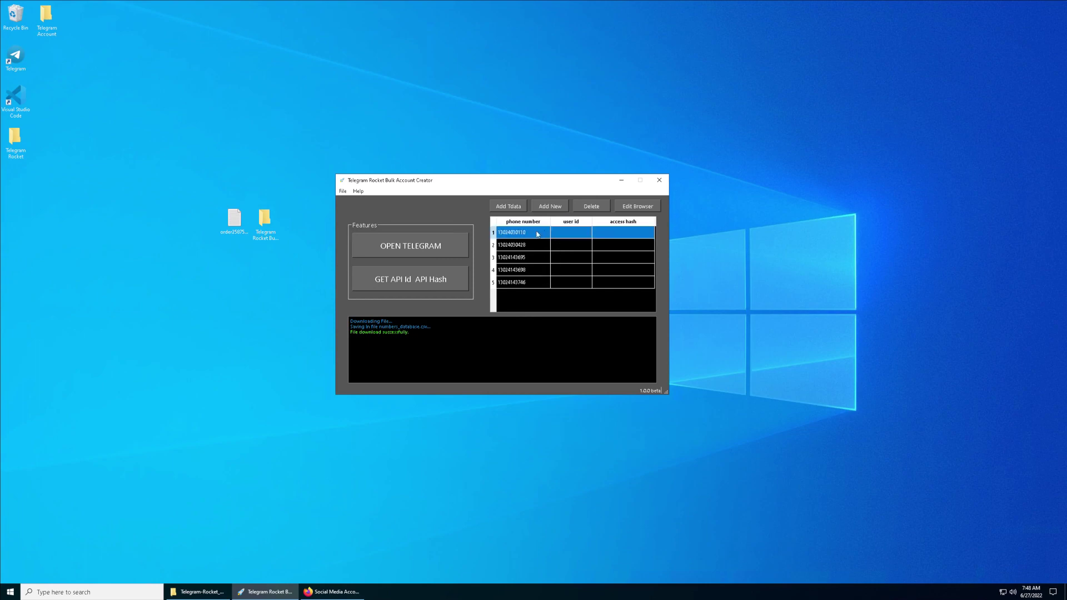
left_click(445, 247)
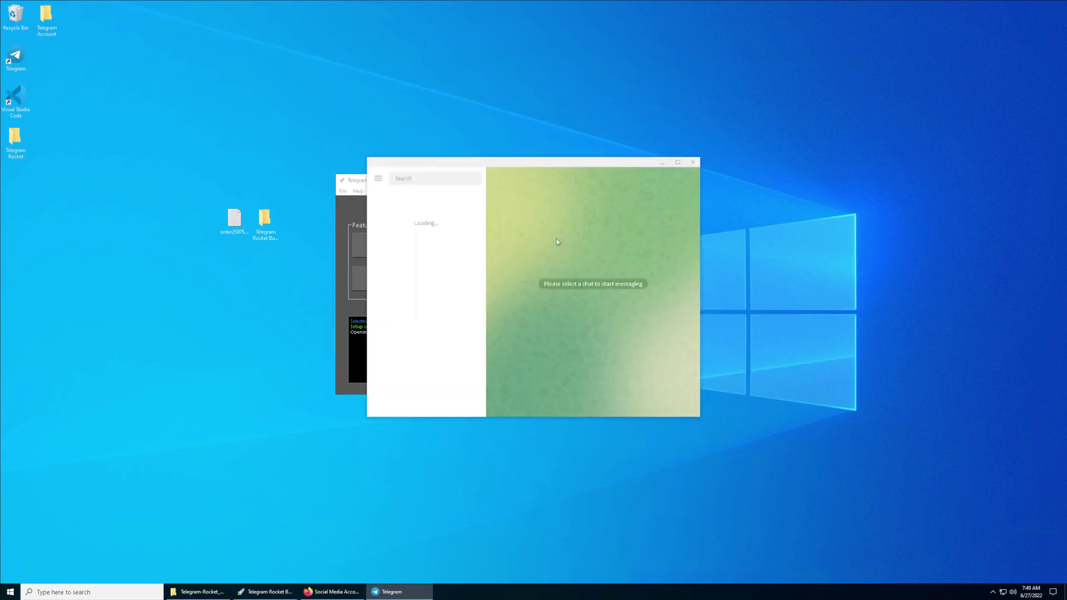
left_click_drag(521, 163, 695, 181)
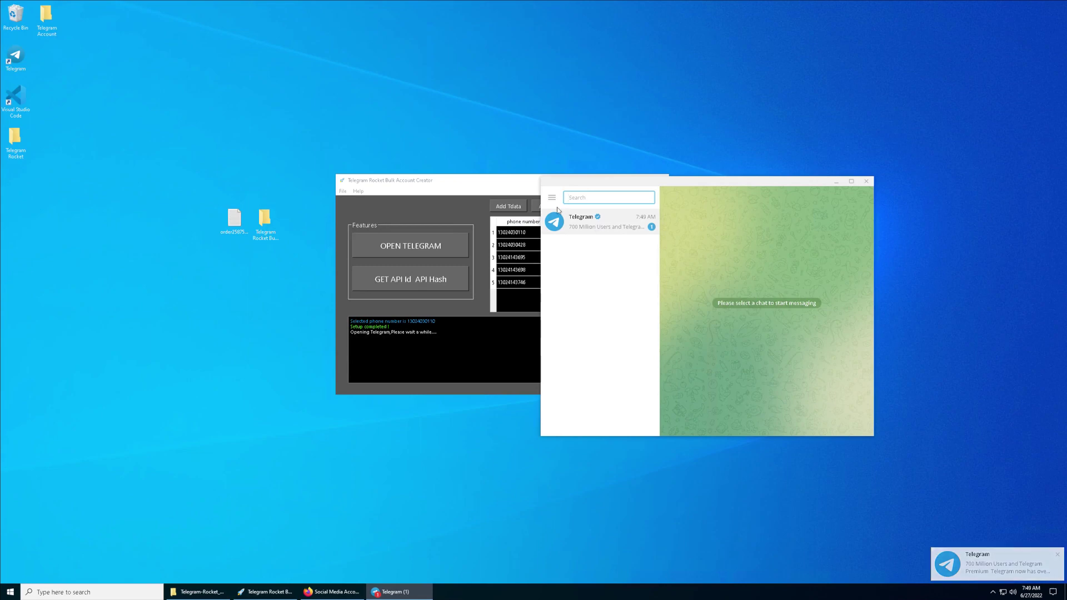
Select row 1 again and run GET API Id API Hash for it.
left_click(527, 235)
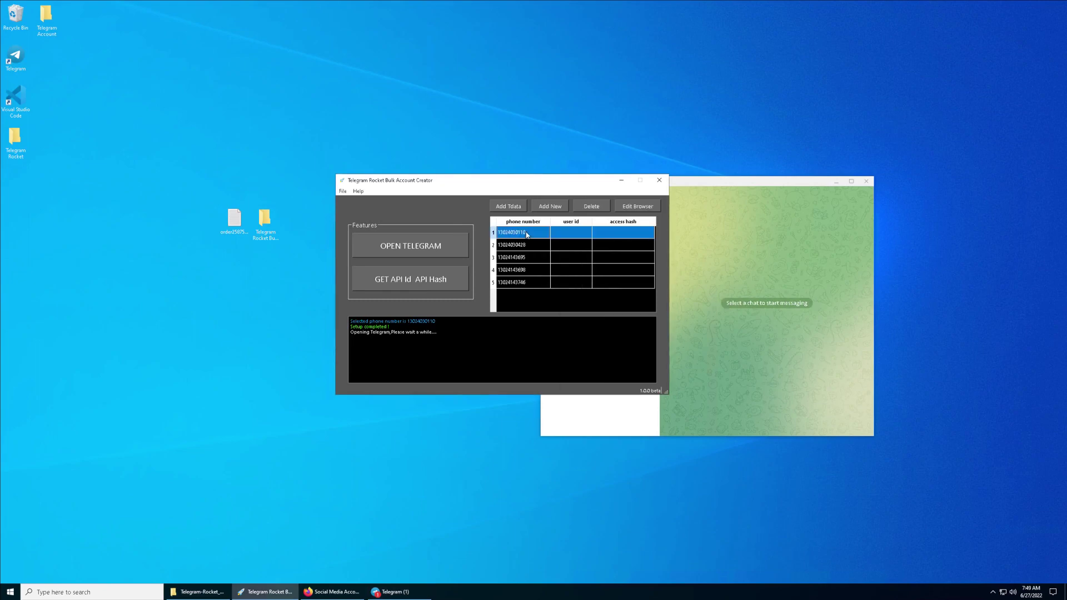
left_click(436, 275)
left_click(436, 280)
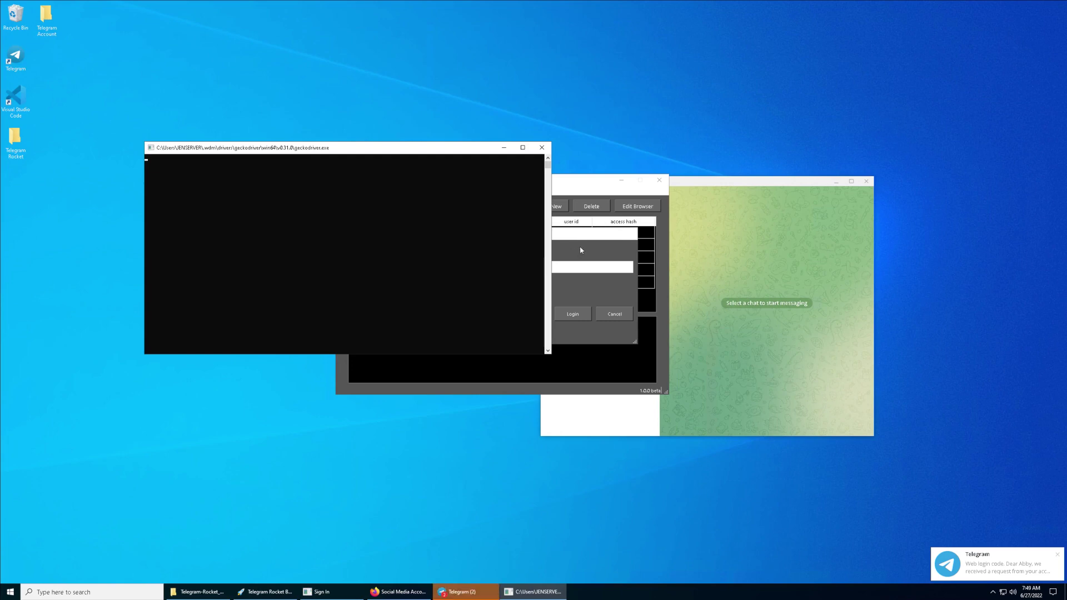
Copy the web login code from Telegram's service chat into Login Code and submit it.
left_click(583, 240)
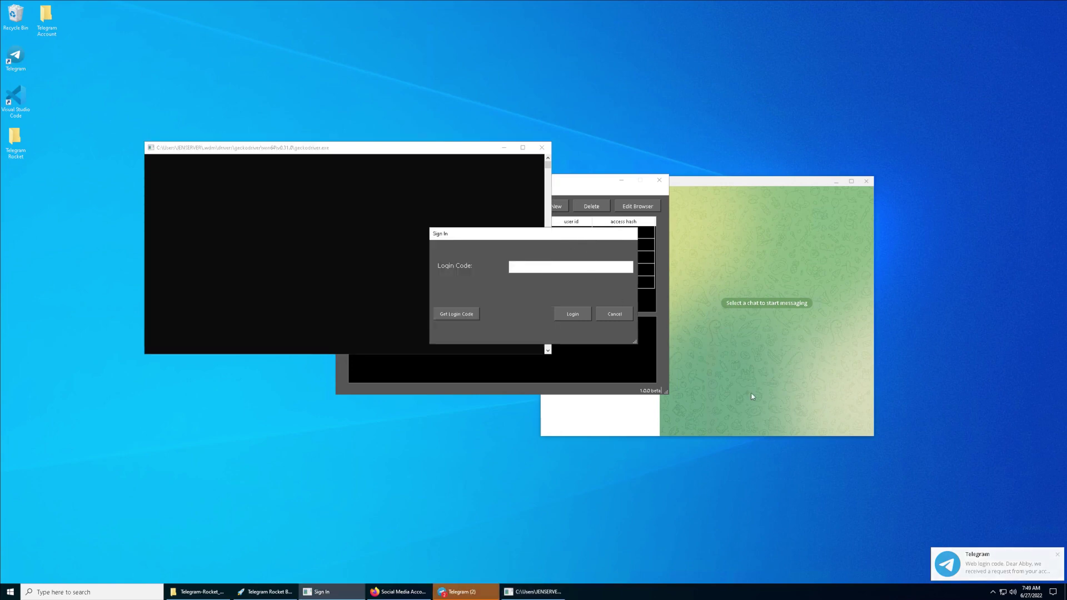
left_click(734, 361)
left_click(614, 231)
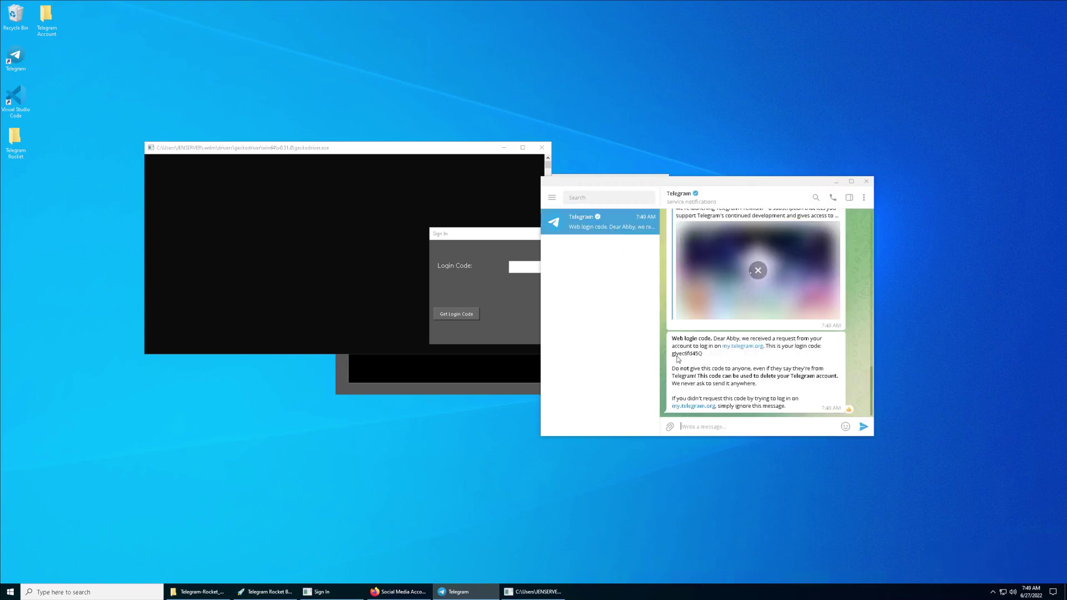
double_click(676, 354)
right_click(680, 356)
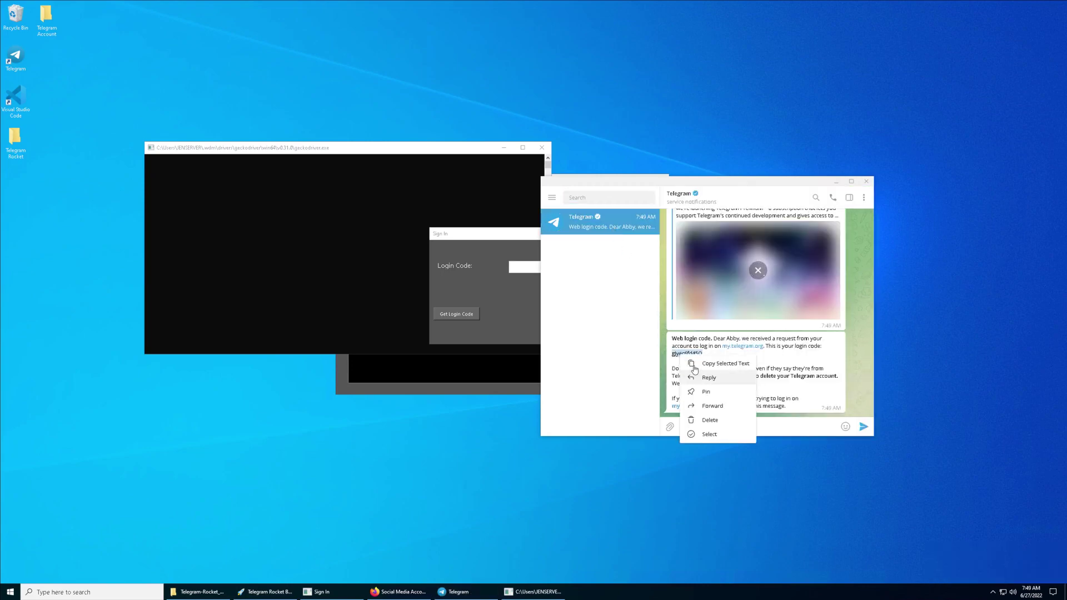
left_click(723, 364)
left_click(524, 267)
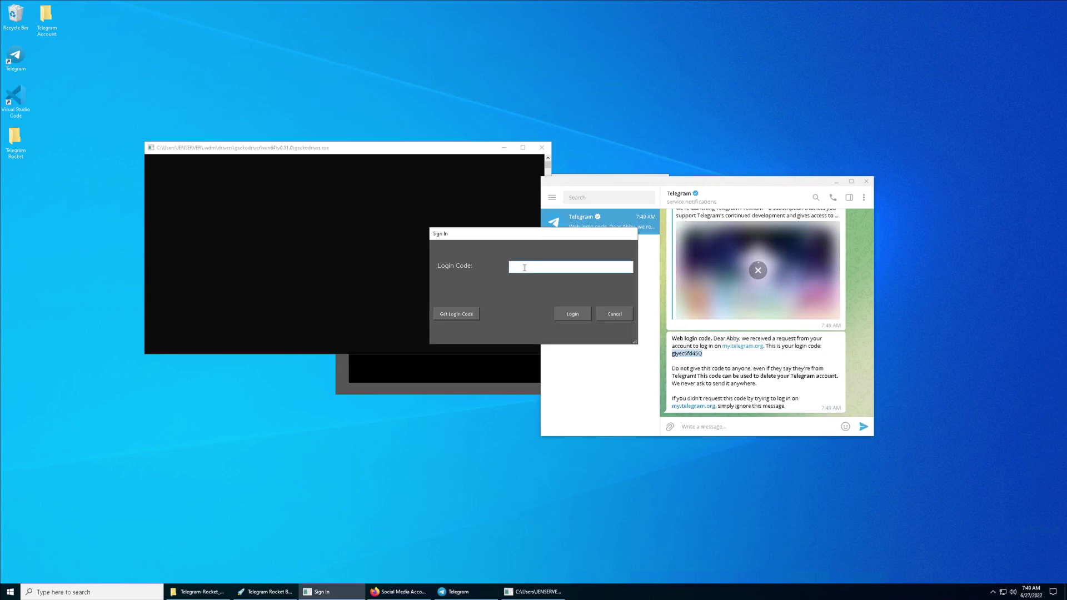
right_click(524, 267)
left_click(574, 315)
left_click(573, 314)
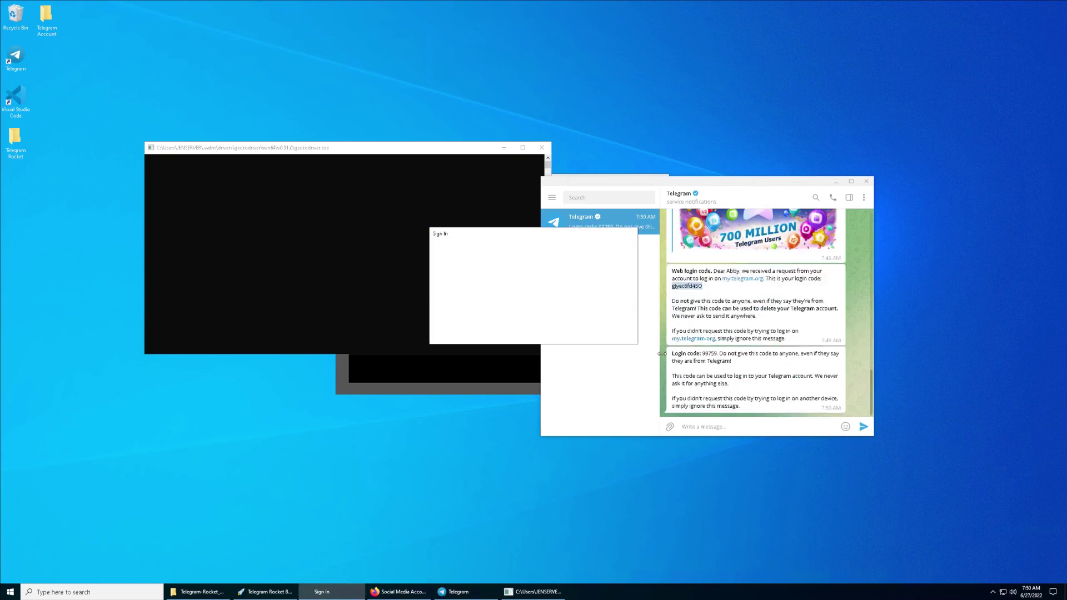
Enter the new five-digit login code in Sign In Code, log in, and dismiss New Number Added.
left_click(715, 353)
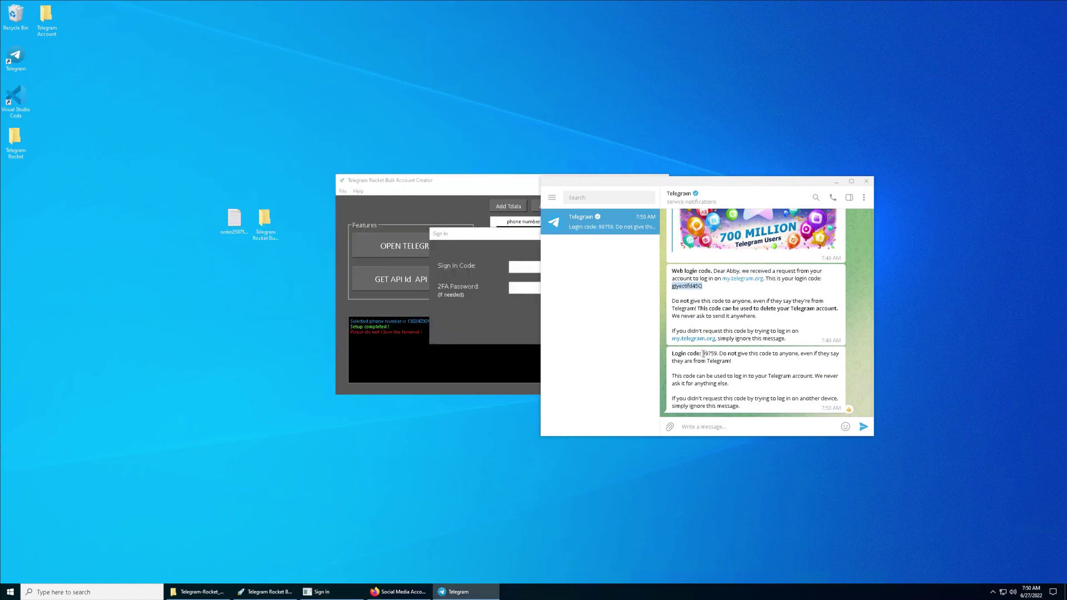
left_click_drag(703, 353, 717, 354)
left_click(522, 270)
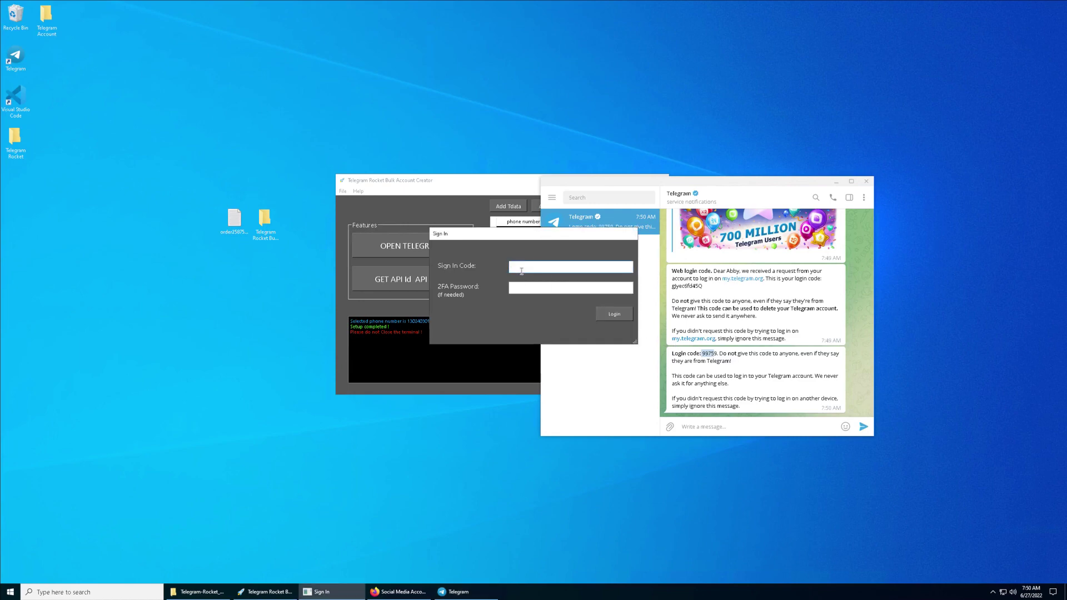
left_click(611, 314)
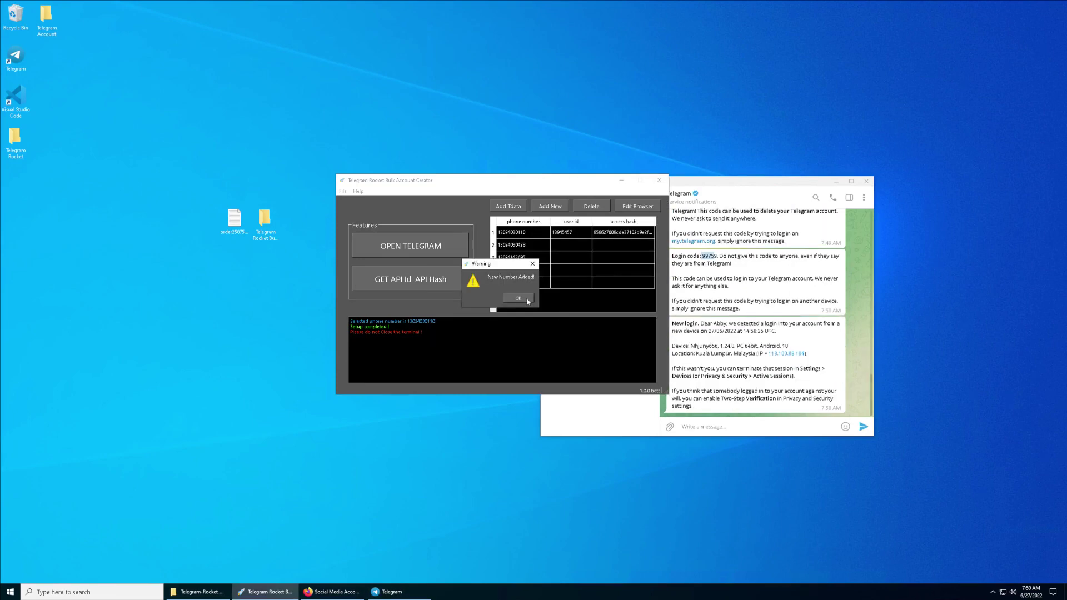
left_click(527, 301)
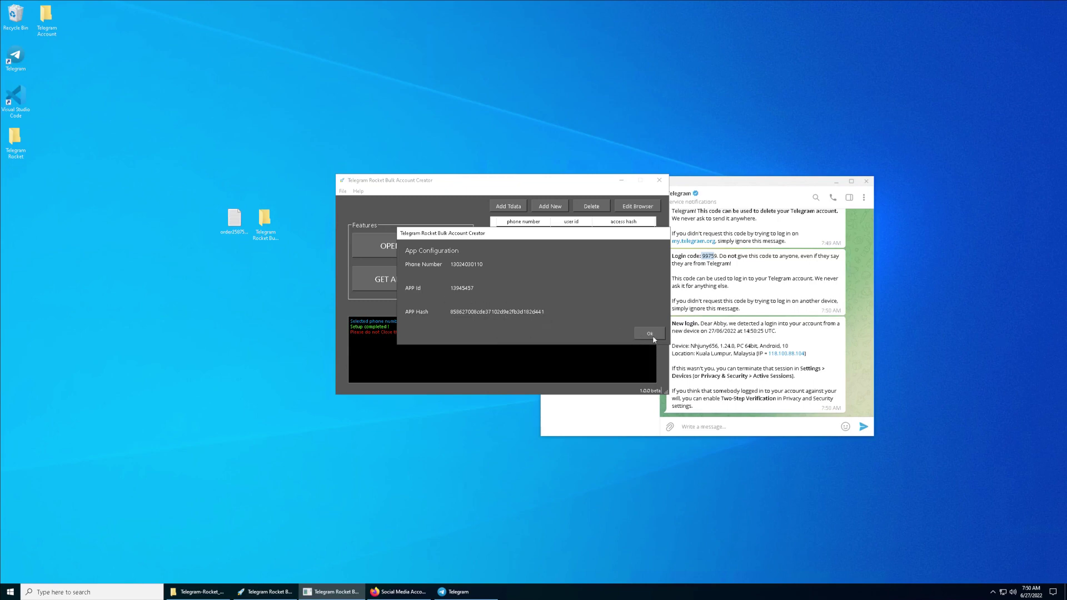
Acknowledge the App Configuration summary with Ok, then bring up Settings through Edit Browser.
left_click(651, 334)
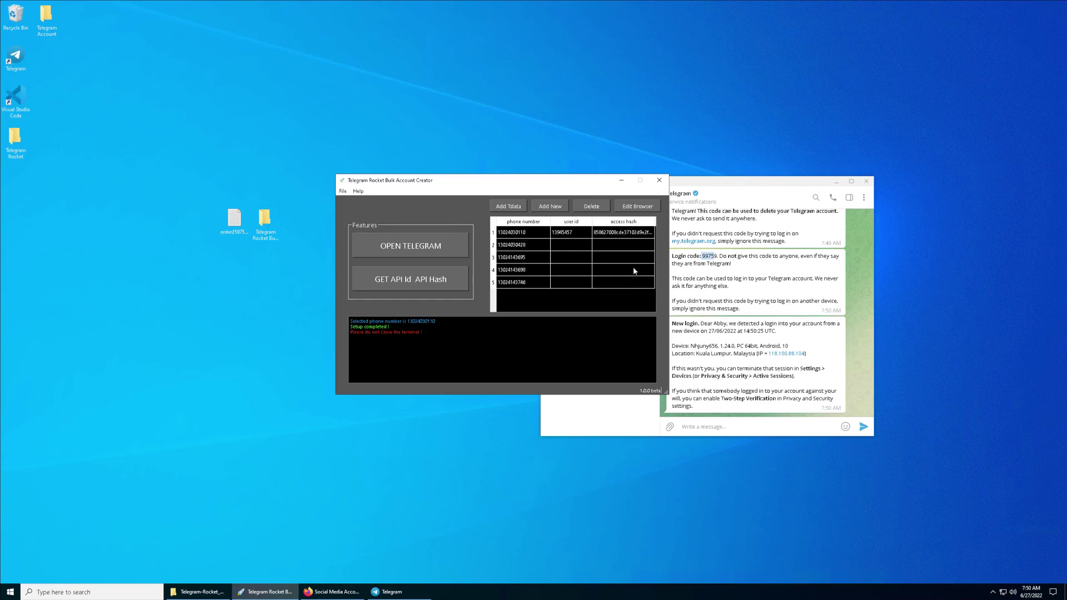
left_click(645, 211)
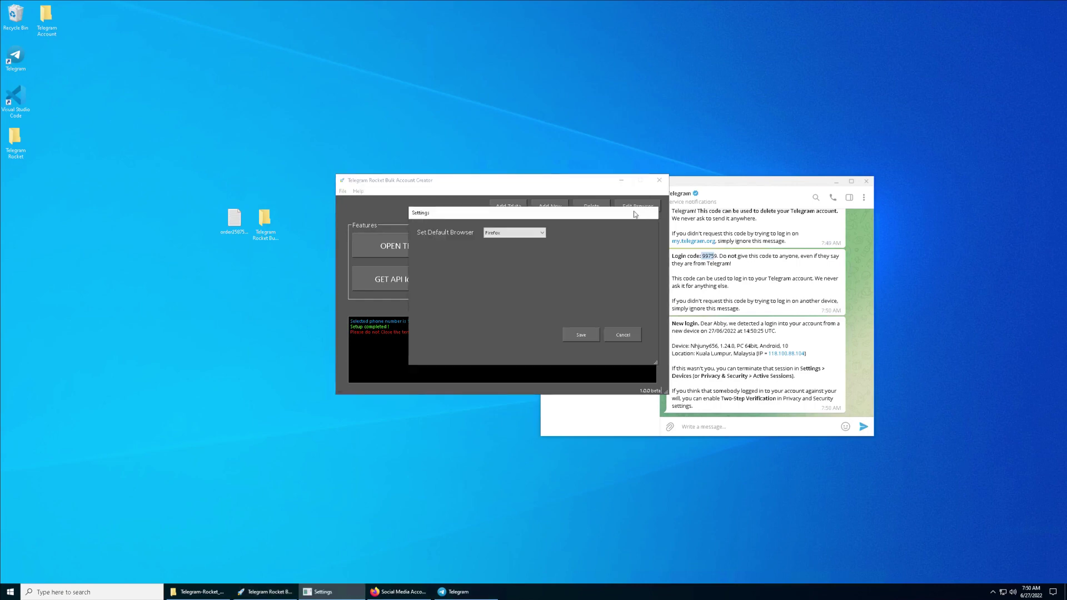
Review the Chrome, Firefox and Edge browser options, then cancel, keeping Firefox as default.
left_click(540, 235)
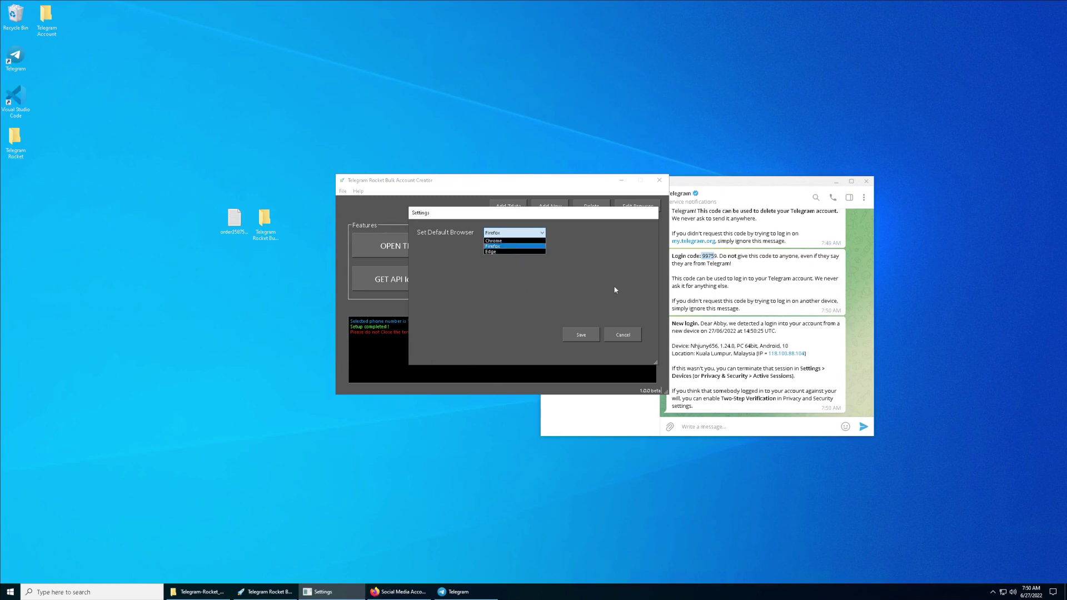
left_click(625, 335)
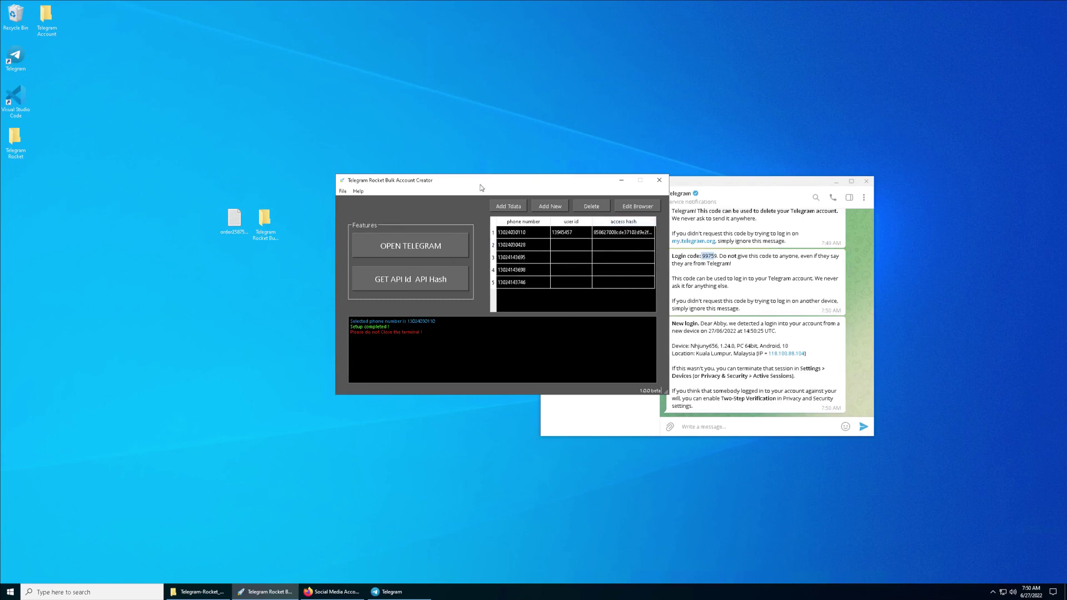
Shift the window left and select the second phone number row in the account table.
left_click_drag(482, 179, 435, 176)
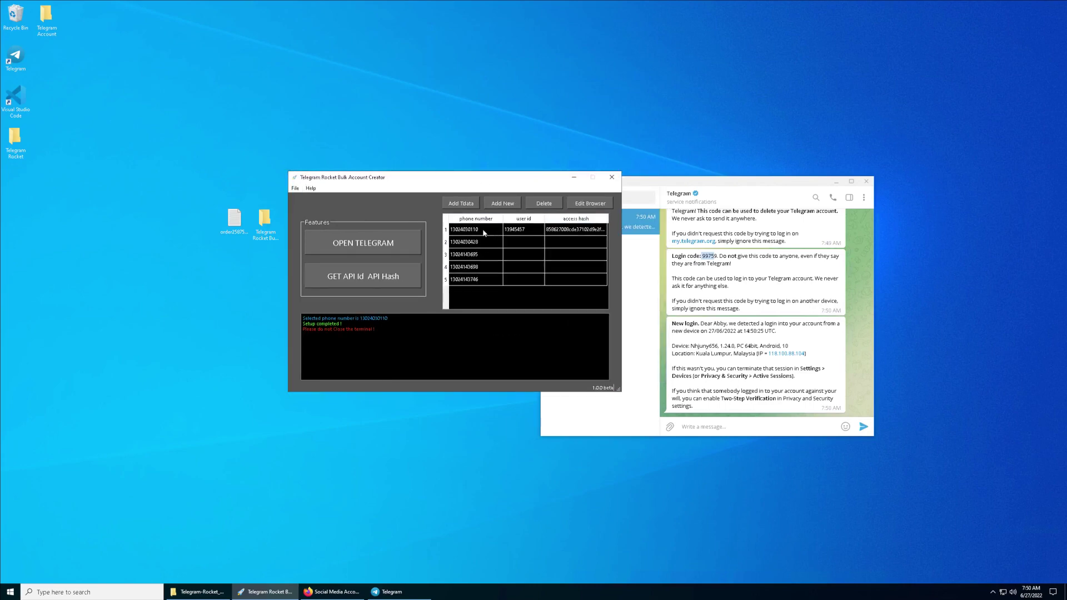
left_click(501, 233)
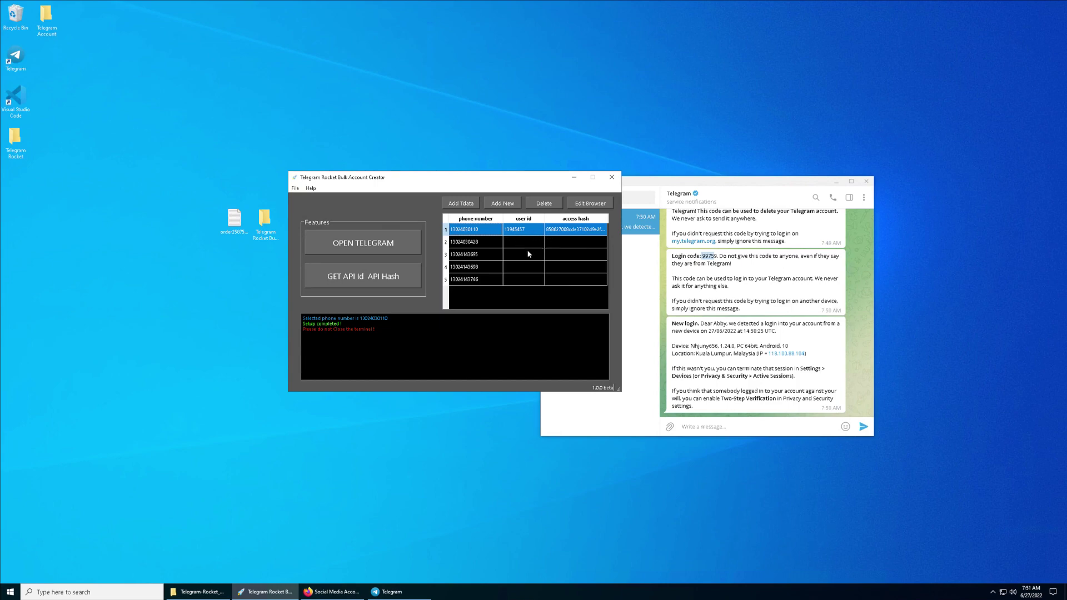
left_click(519, 231)
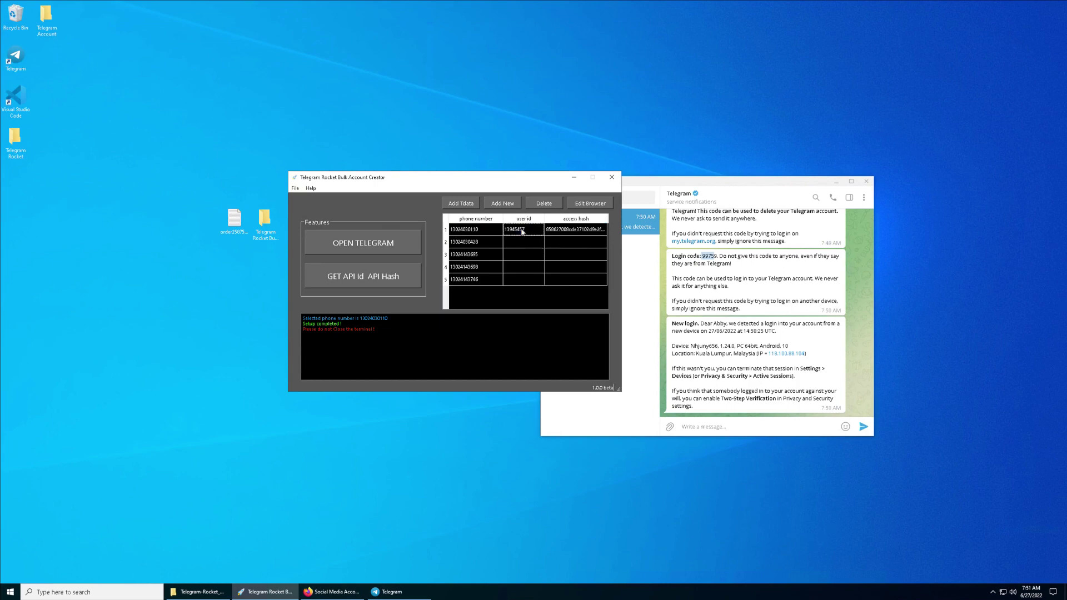
left_click(528, 243)
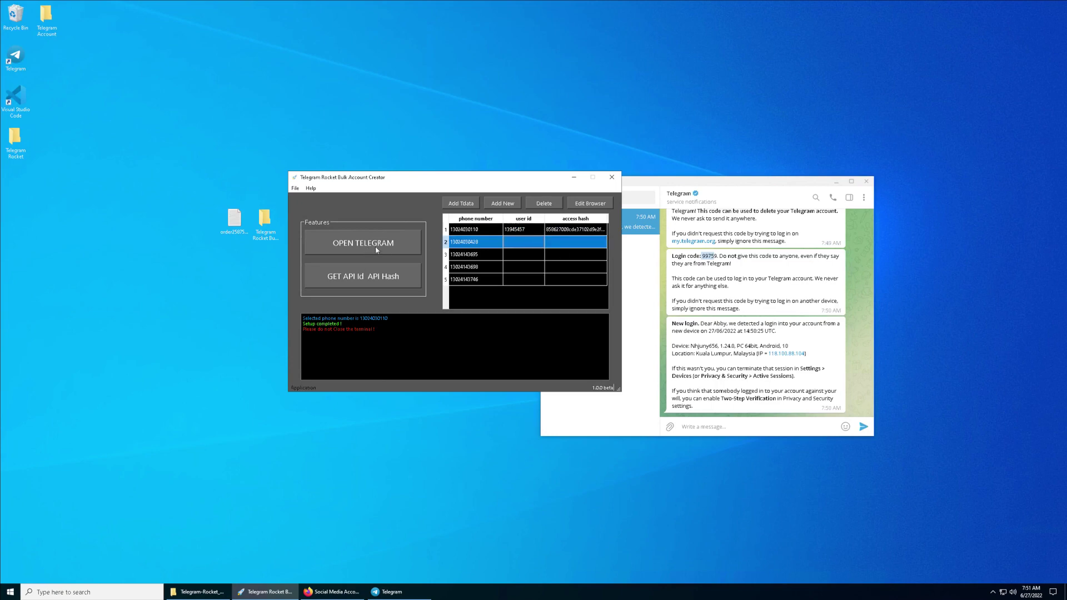
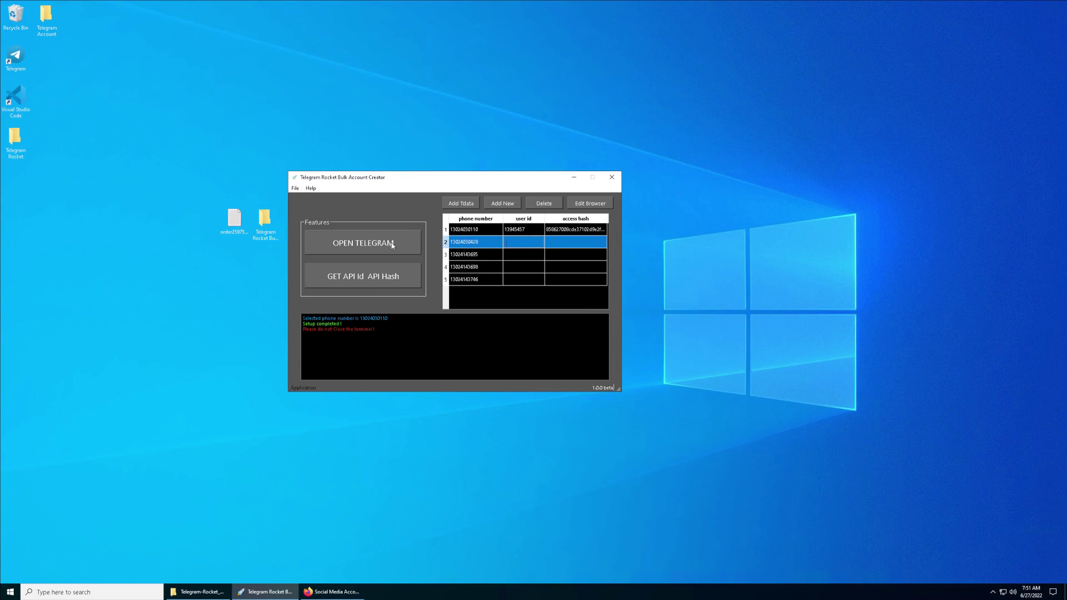
Launch Telegram Desktop as the second account and move its window right and down.
left_click(392, 245)
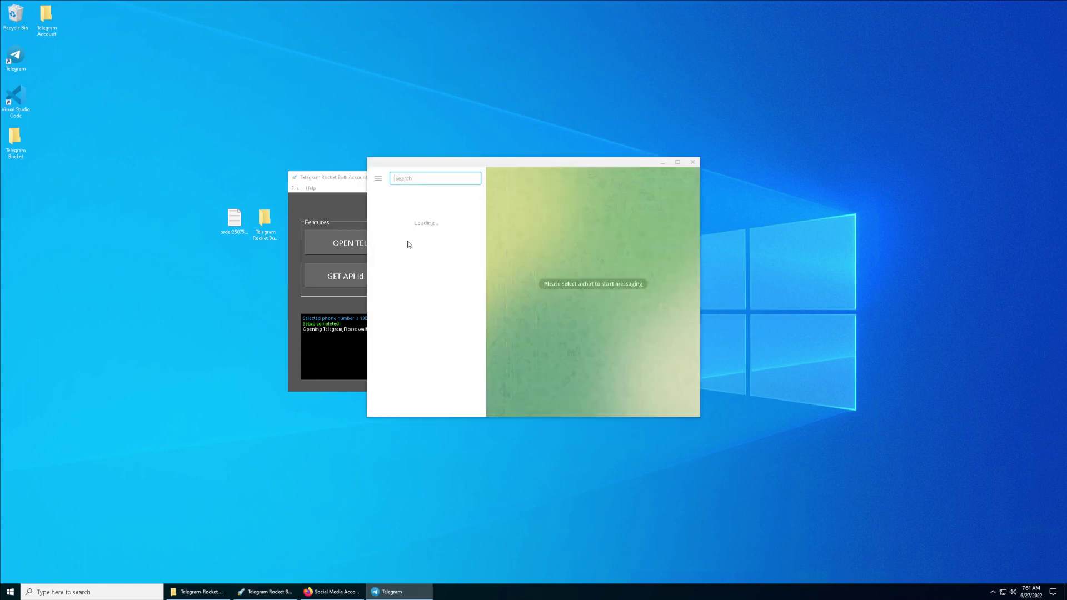
left_click_drag(463, 167, 655, 184)
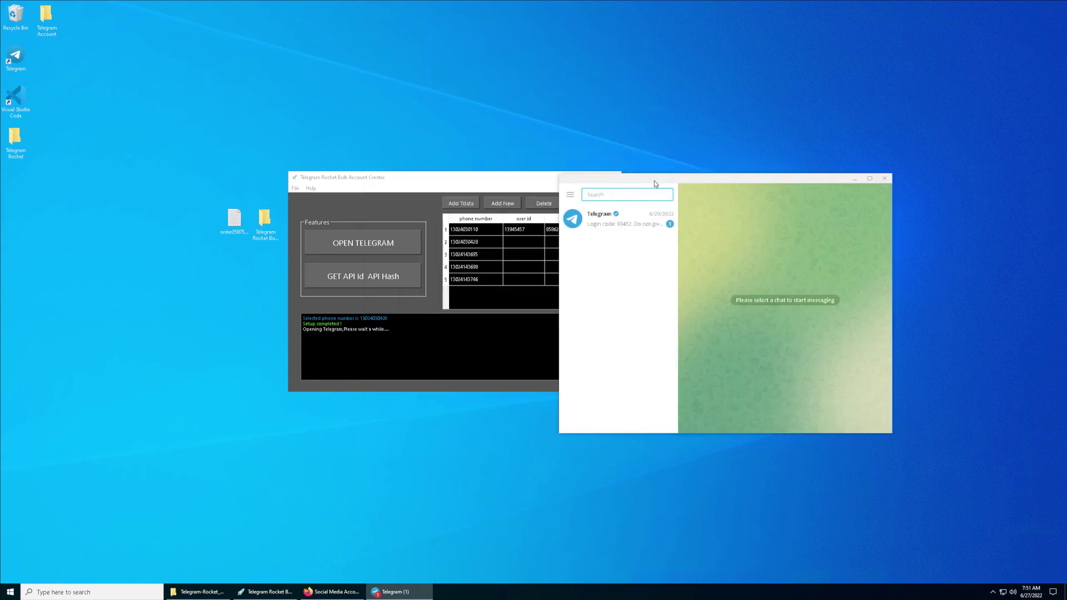
Open the Telegram service chat, then generate API ID and hash for row 2.
left_click(618, 220)
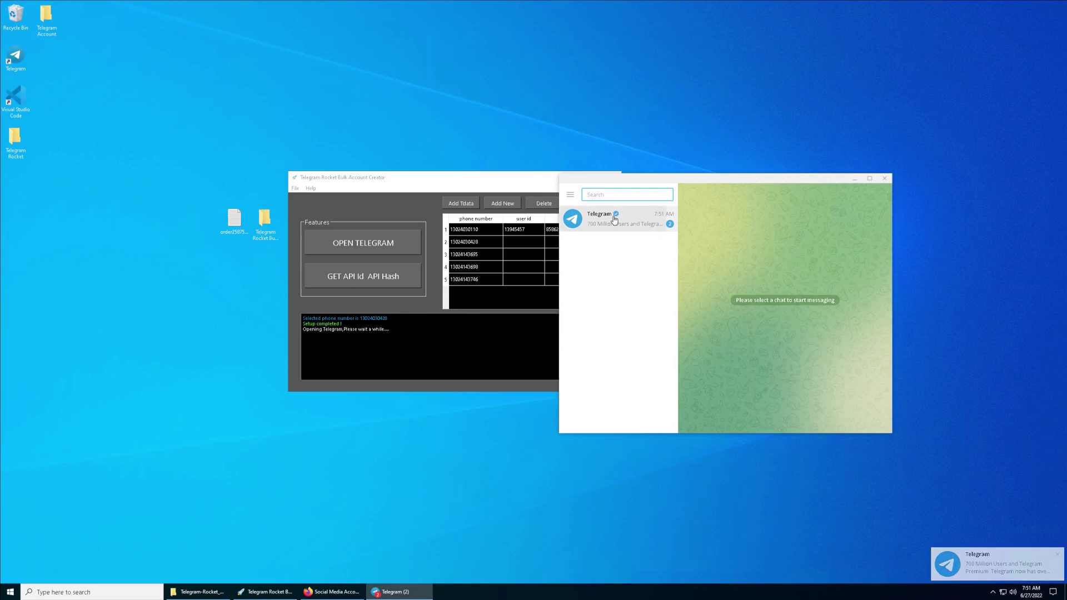
scroll(743, 339, "down", 10)
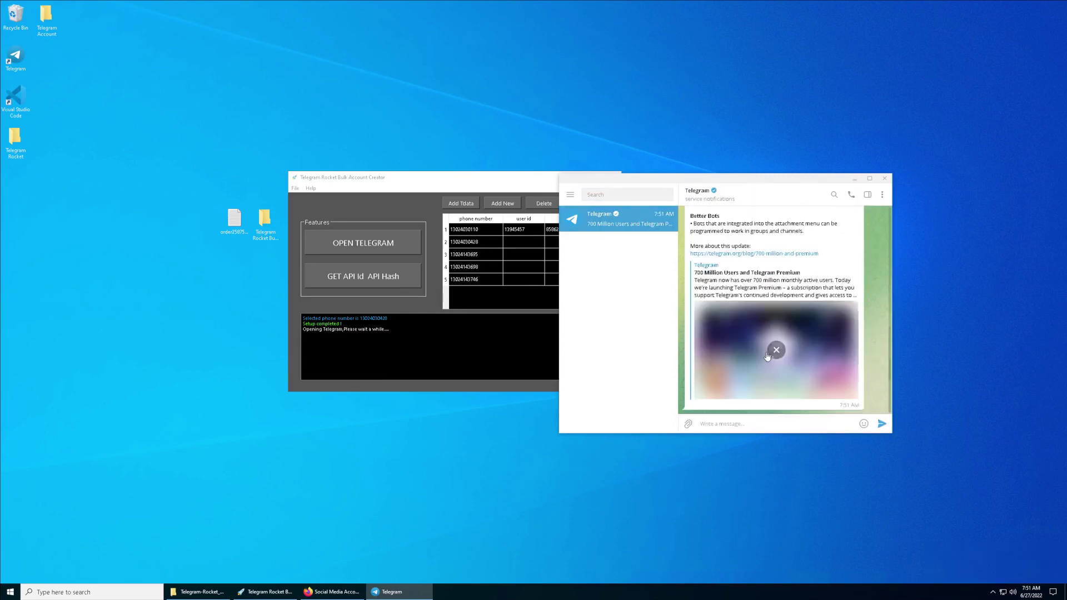
left_click(481, 245)
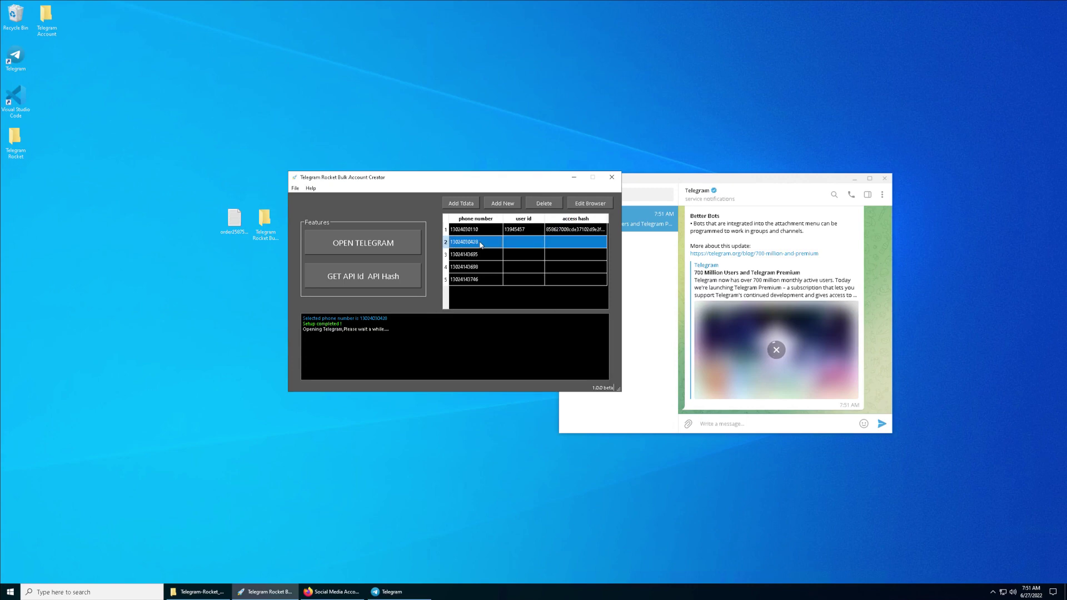
left_click(362, 278)
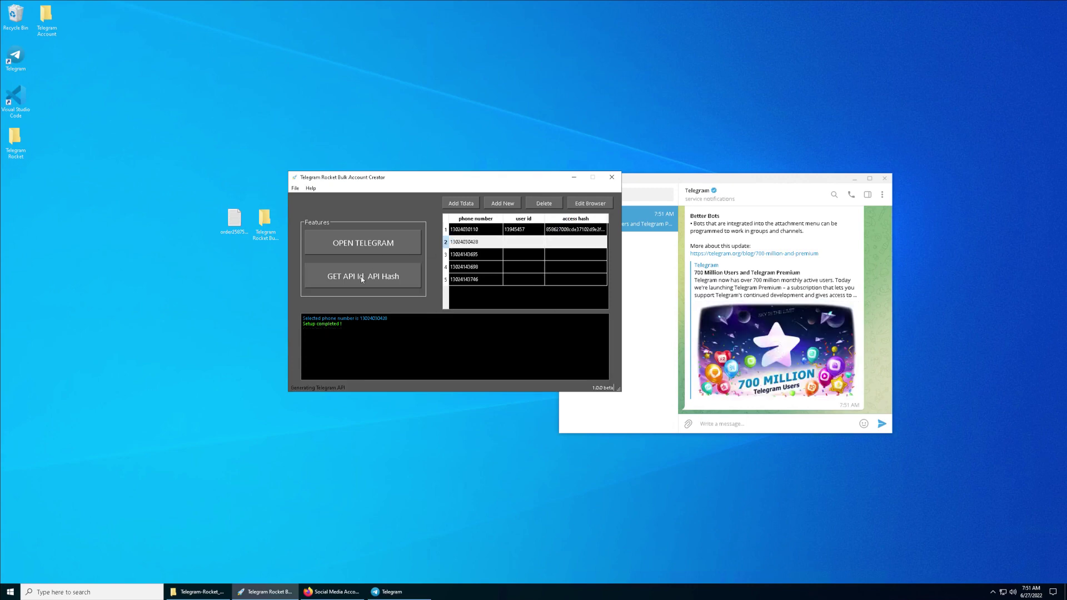
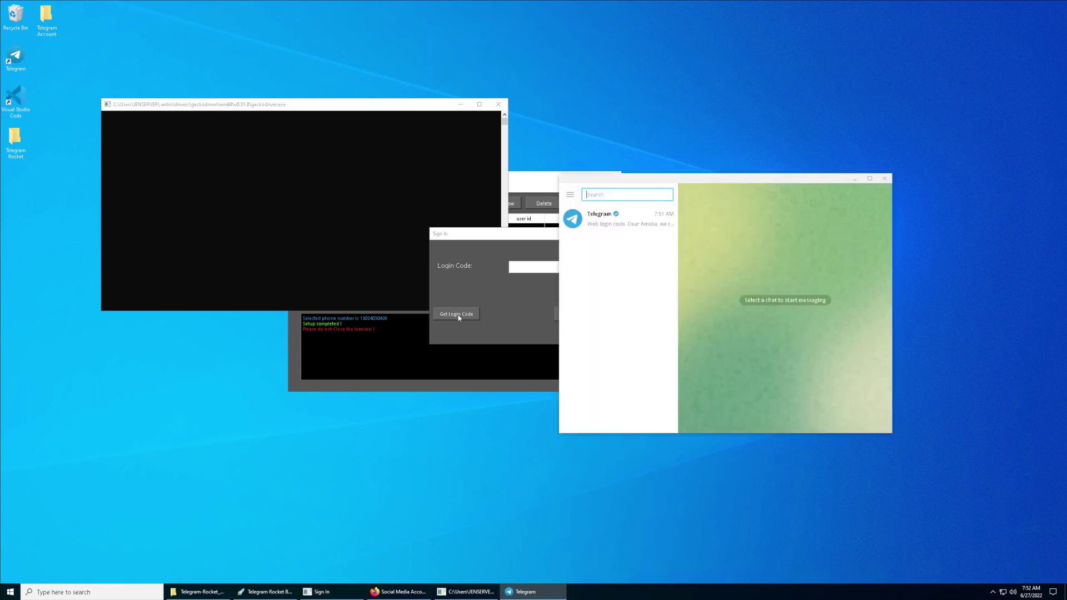
In the Telegram service chat, select the my.telegram.org web login code in the message.
left_click(624, 221)
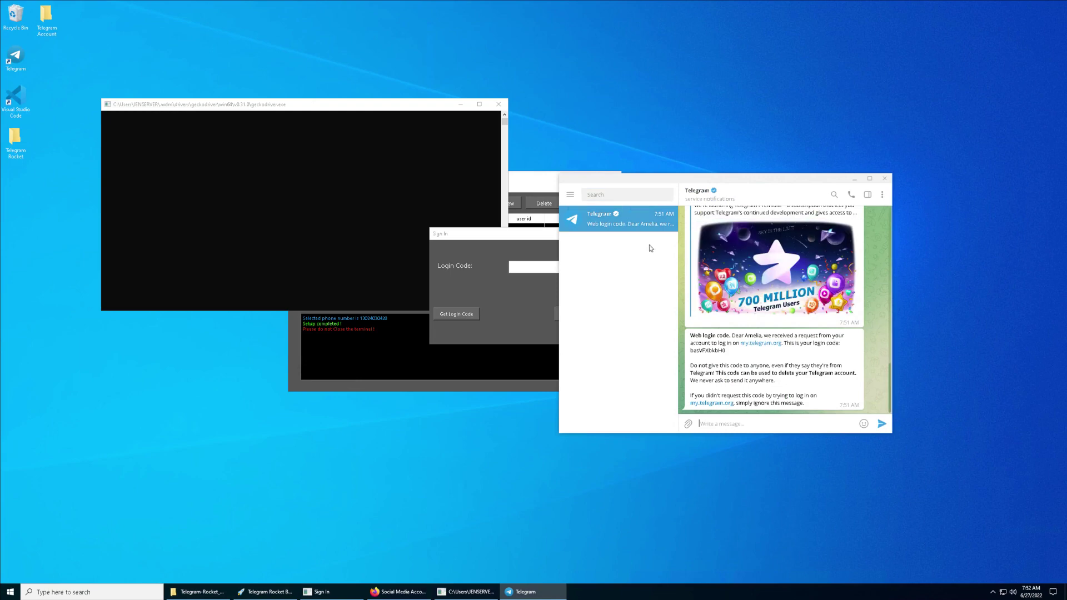
left_click_drag(724, 351, 690, 351)
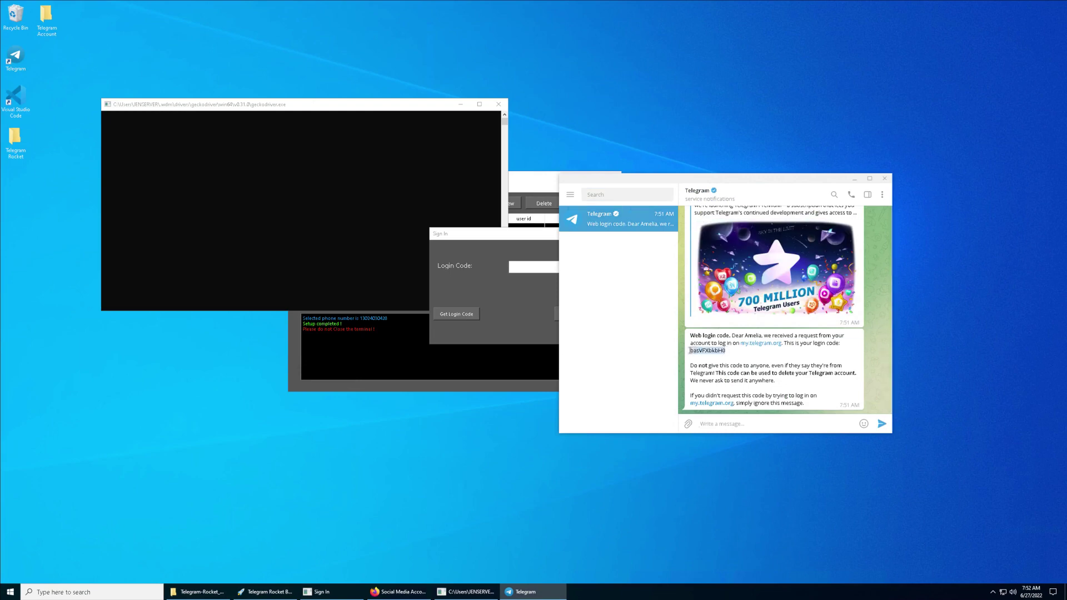
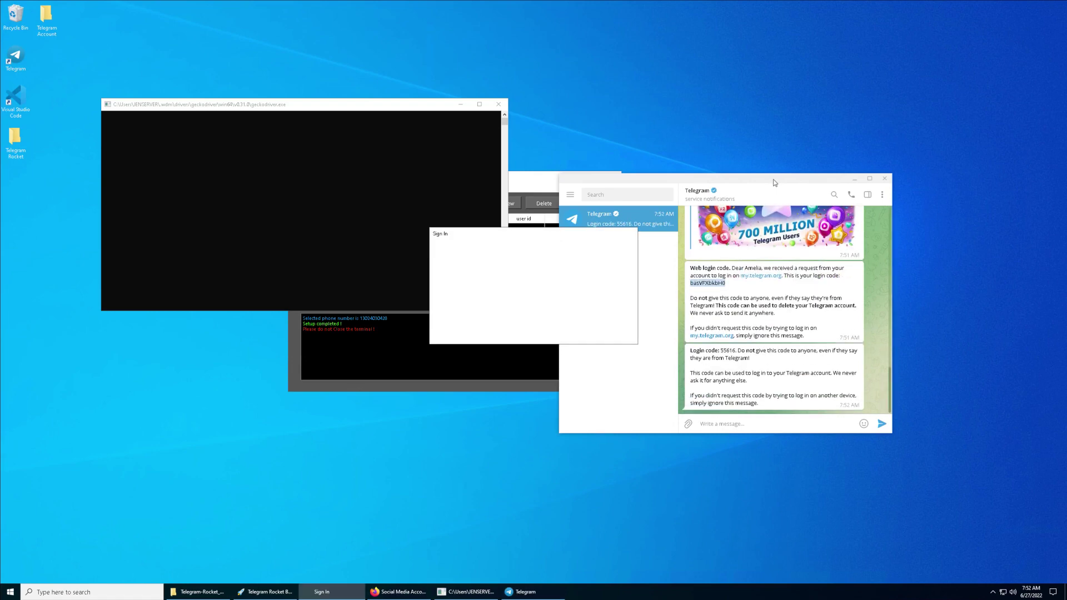
Bring the Telegram service notifications chat with the latest login code in front of the sign-in dialog.
left_click(735, 351)
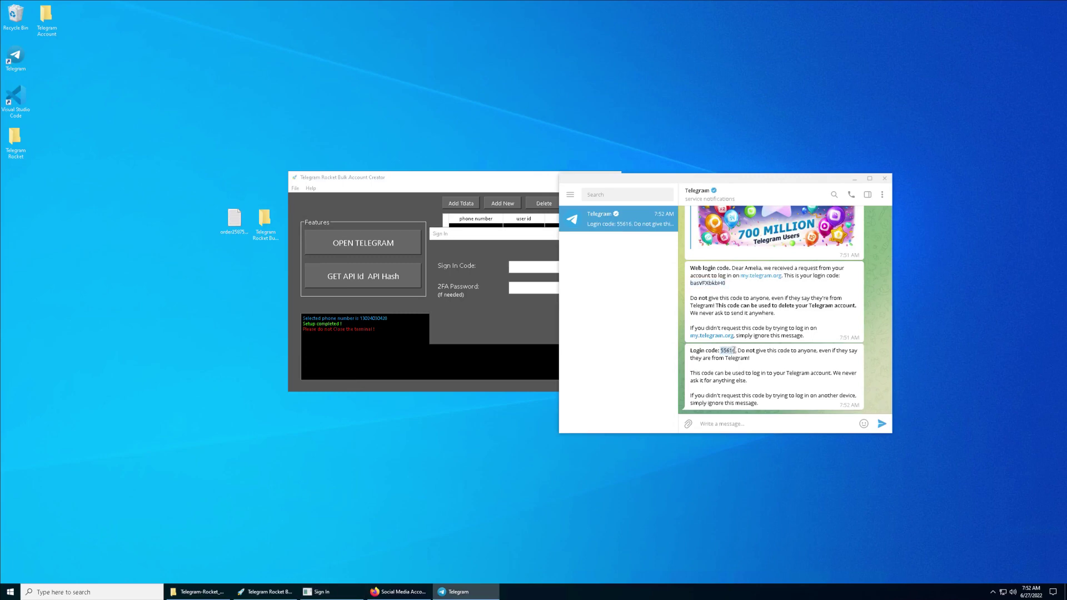
Copy the login code from the Telegram Desktop message and paste it into the Sign In Code field.
right_click(731, 352)
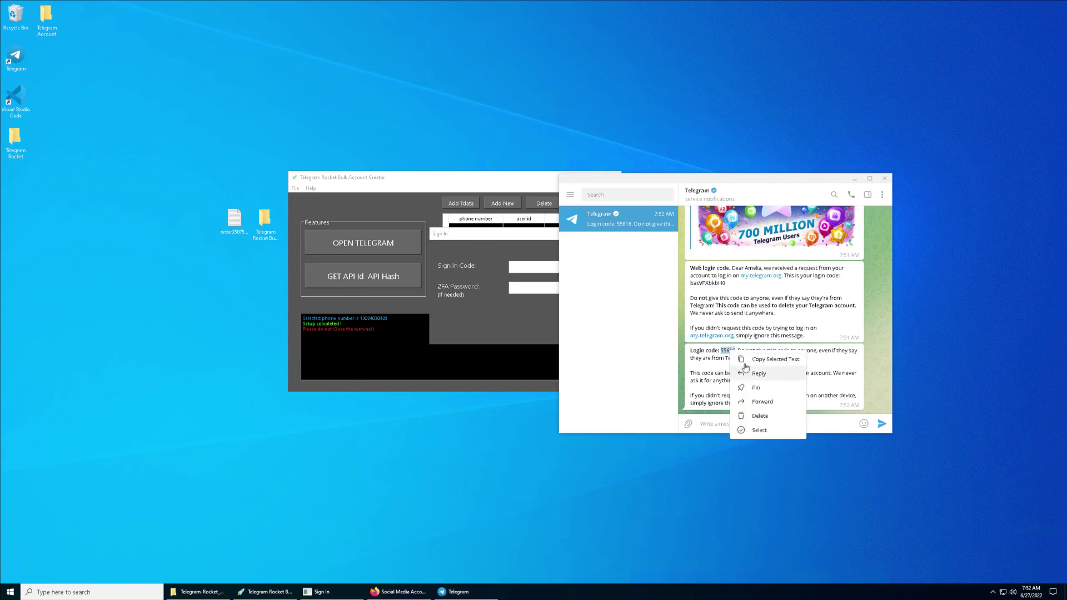
left_click(742, 360)
left_click(529, 268)
right_click(529, 267)
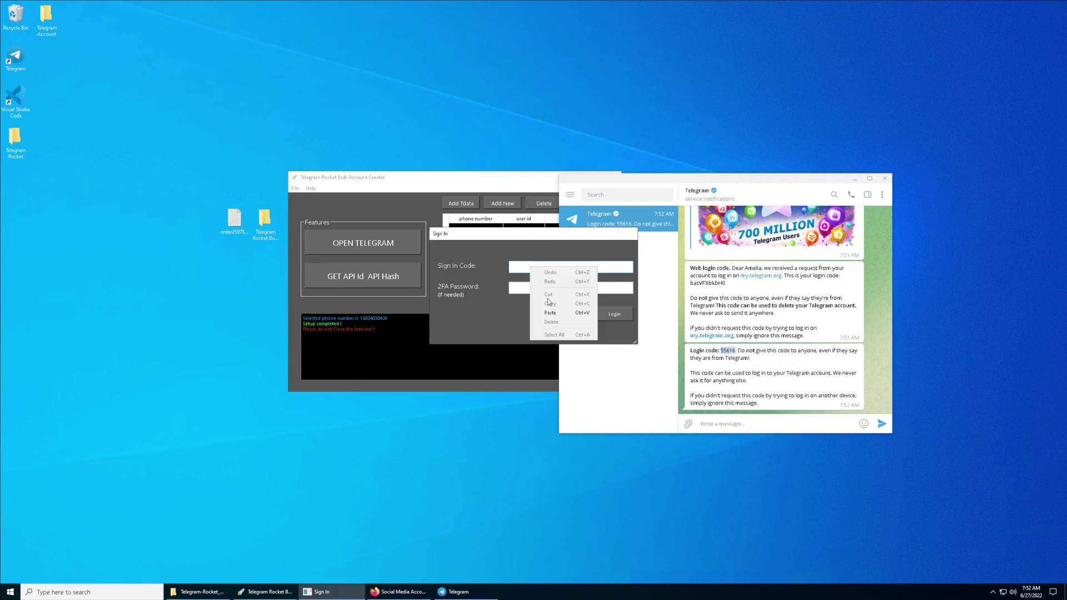
left_click(551, 313)
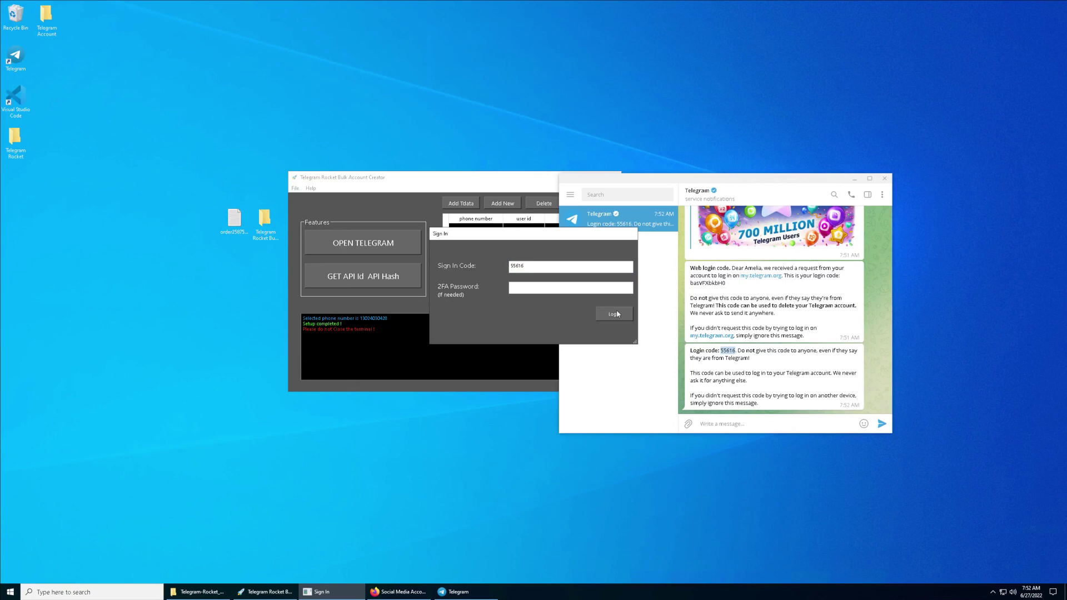
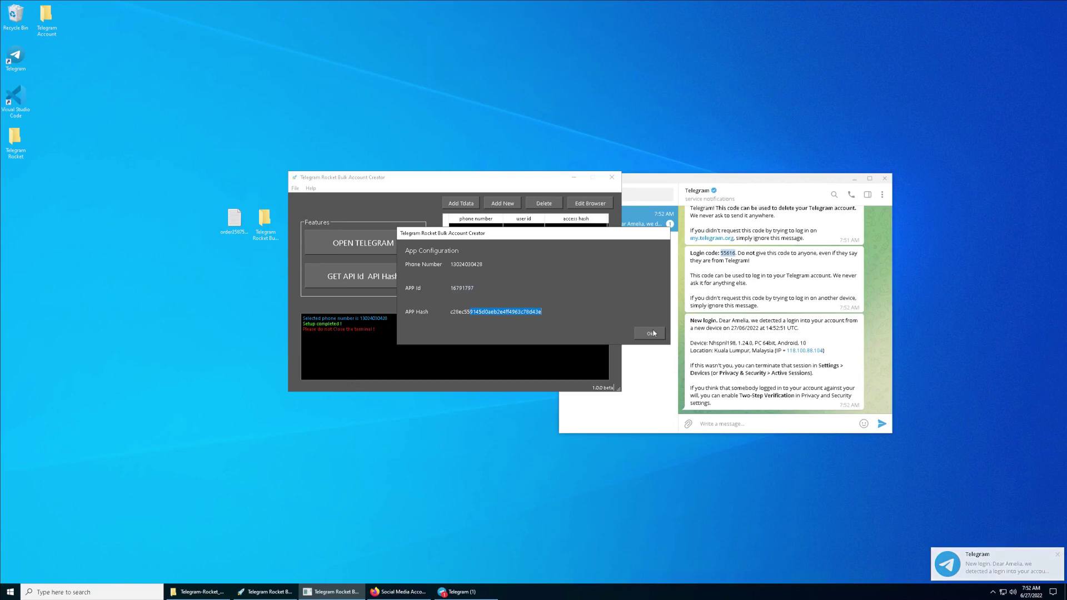
Dismiss the App Configuration dialog and close the Telegram chat window, leaving the accounts table.
left_click(649, 334)
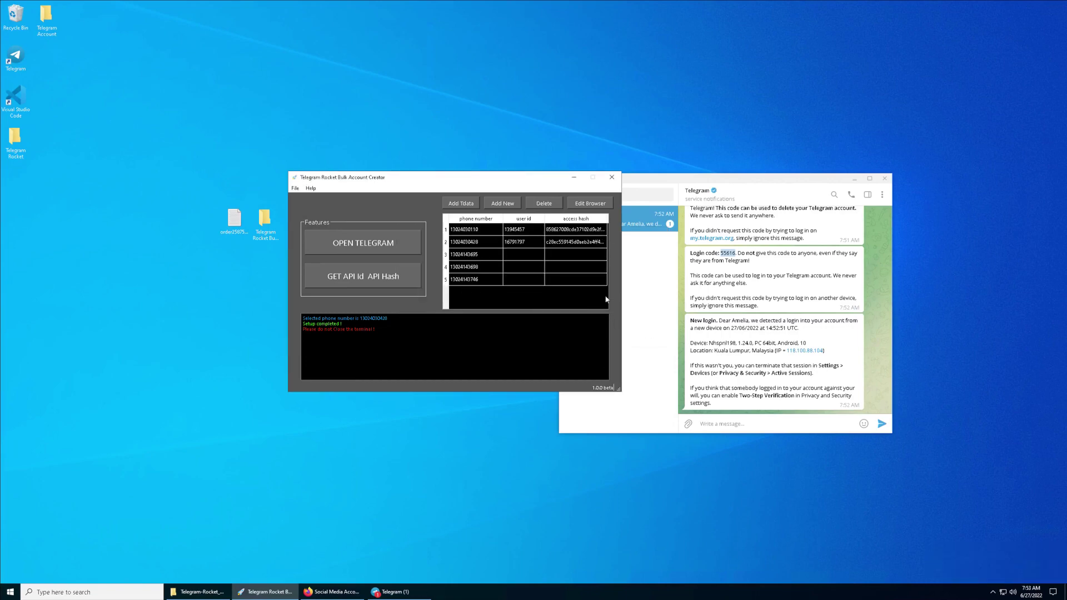
left_click(885, 179)
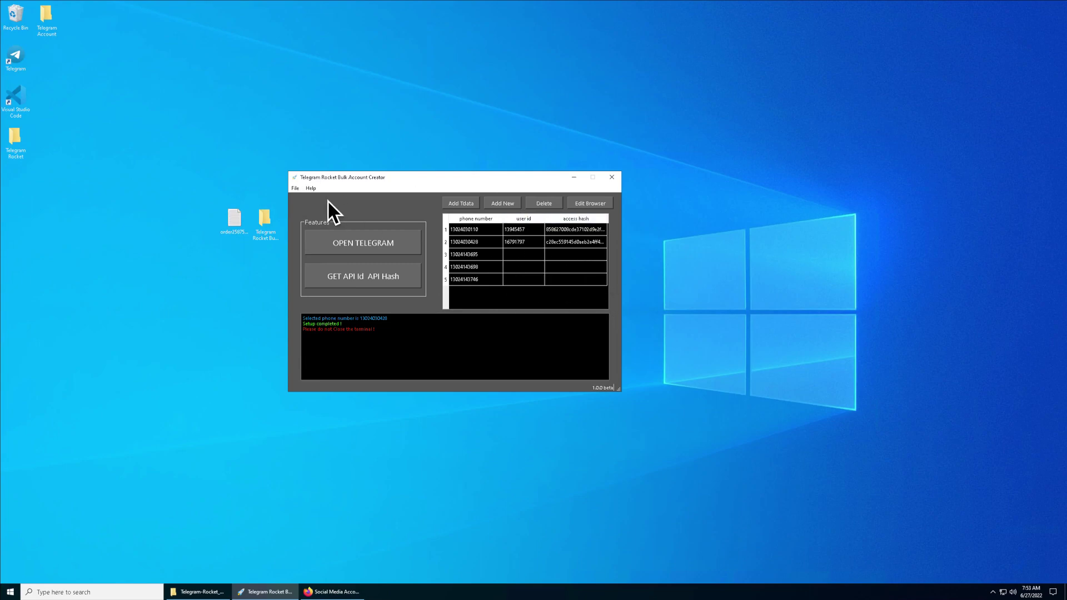
Export the accounts' configuration files as a zip session backup into the Desktop folder.
left_click(295, 189)
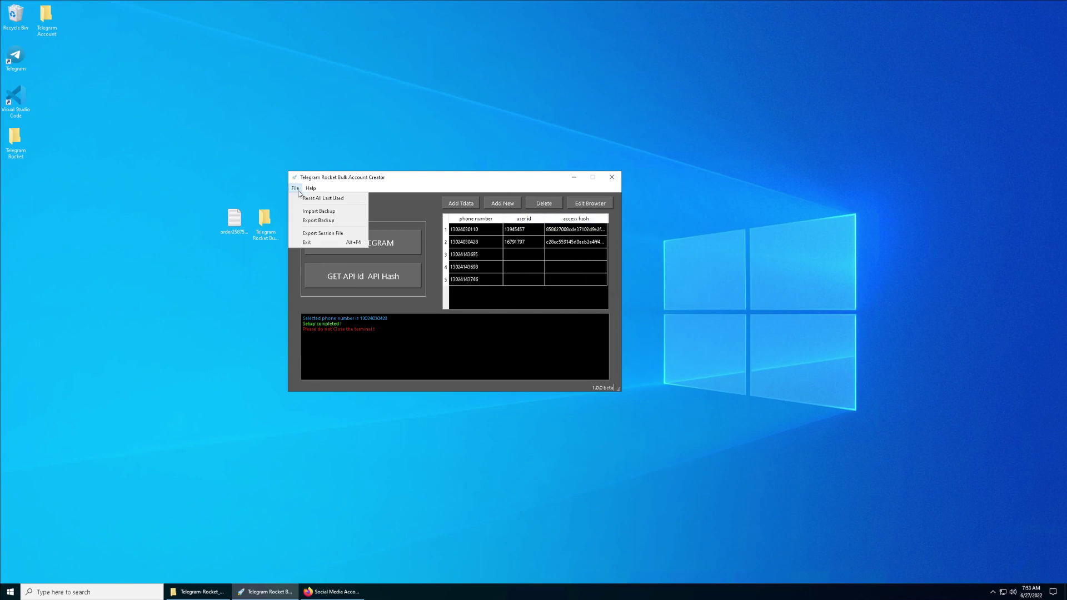
left_click(315, 233)
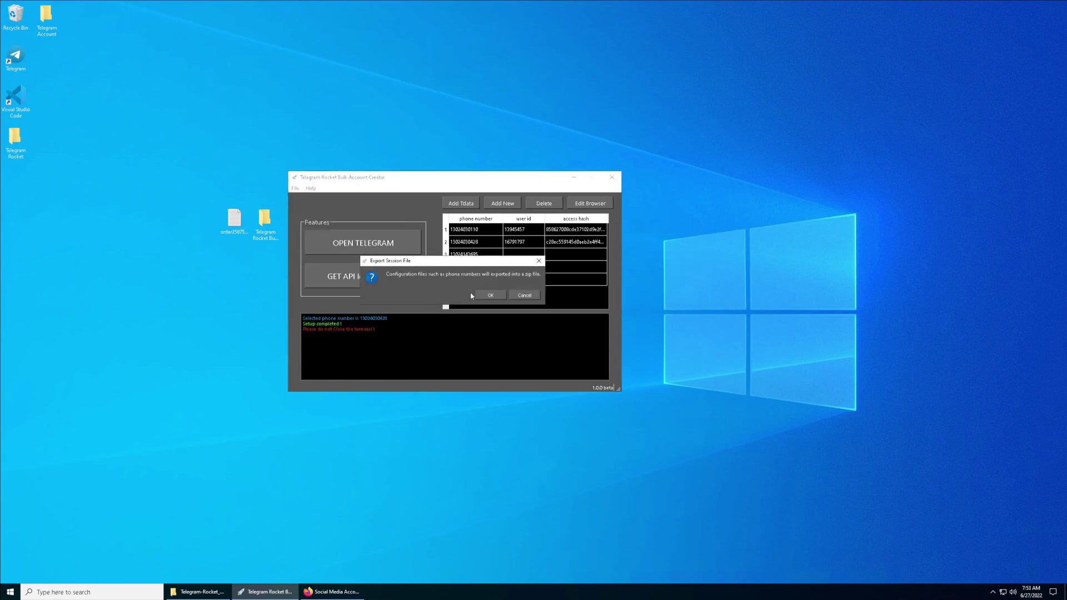
left_click(488, 295)
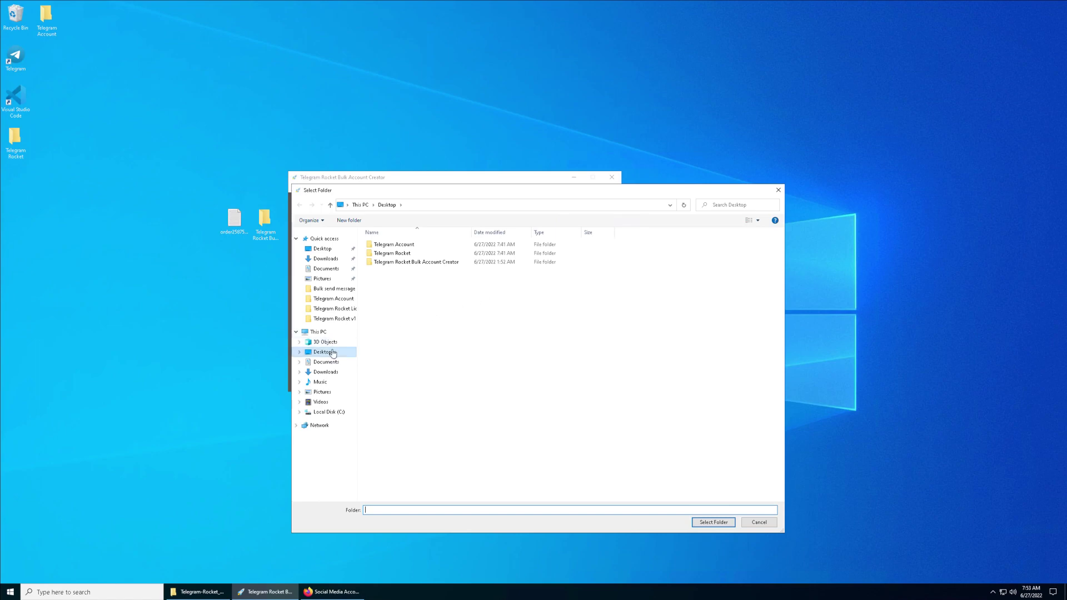
left_click(331, 354)
left_click(715, 521)
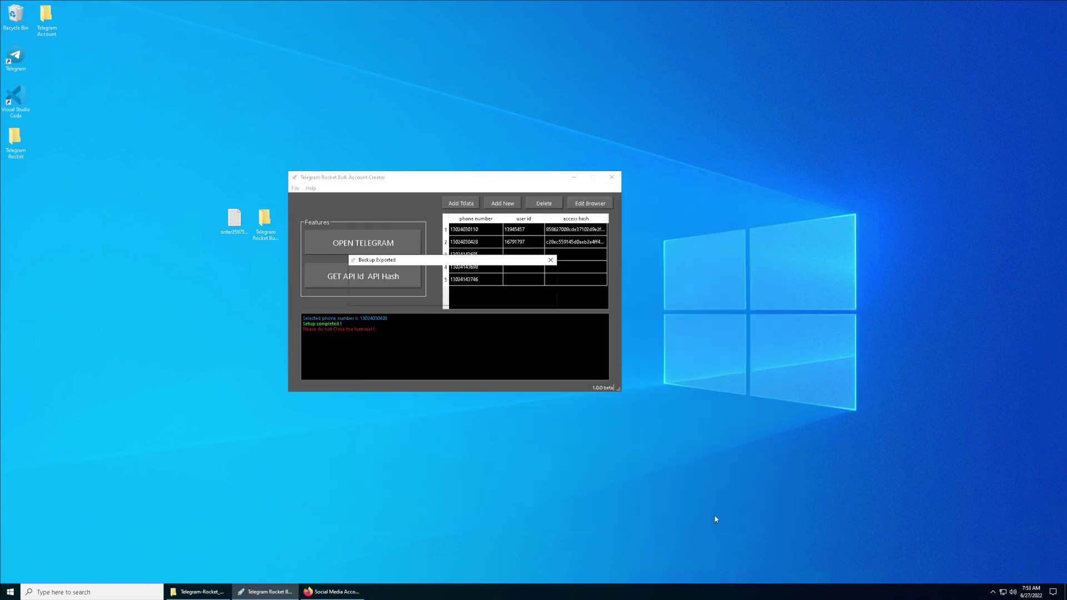
left_click(537, 297)
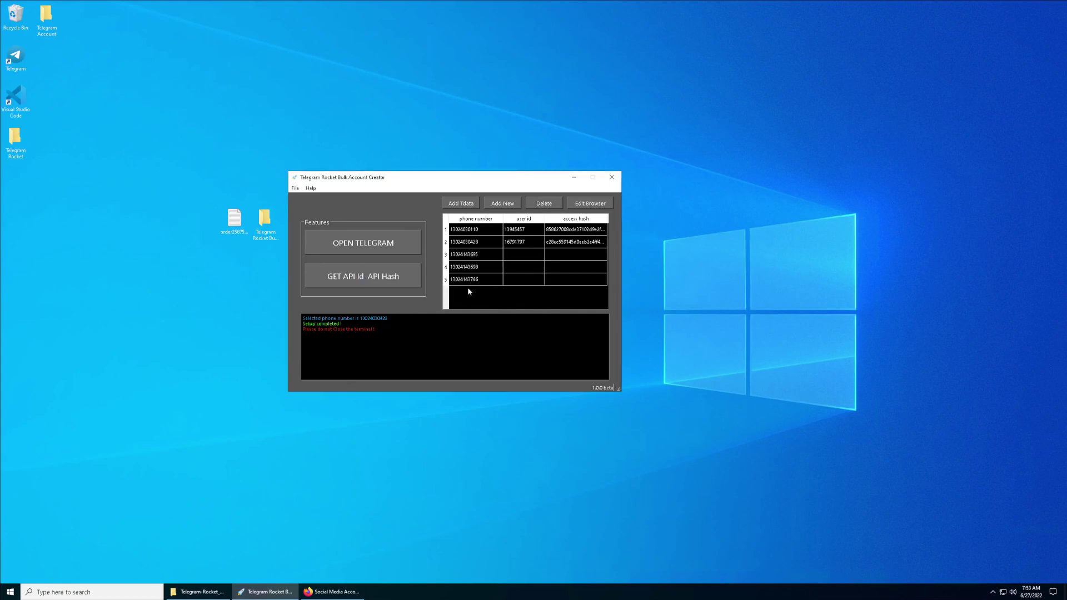
Close the account creator and place the exported session zip beside the Telegram Rocket folder.
left_click_drag(20, 194, 185, 305)
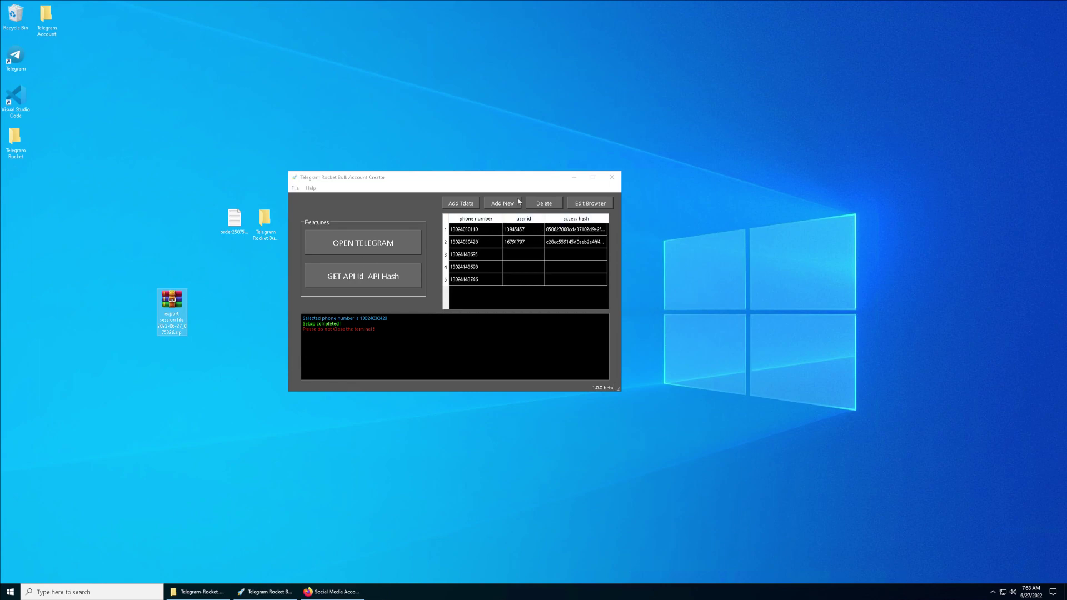
left_click(614, 179)
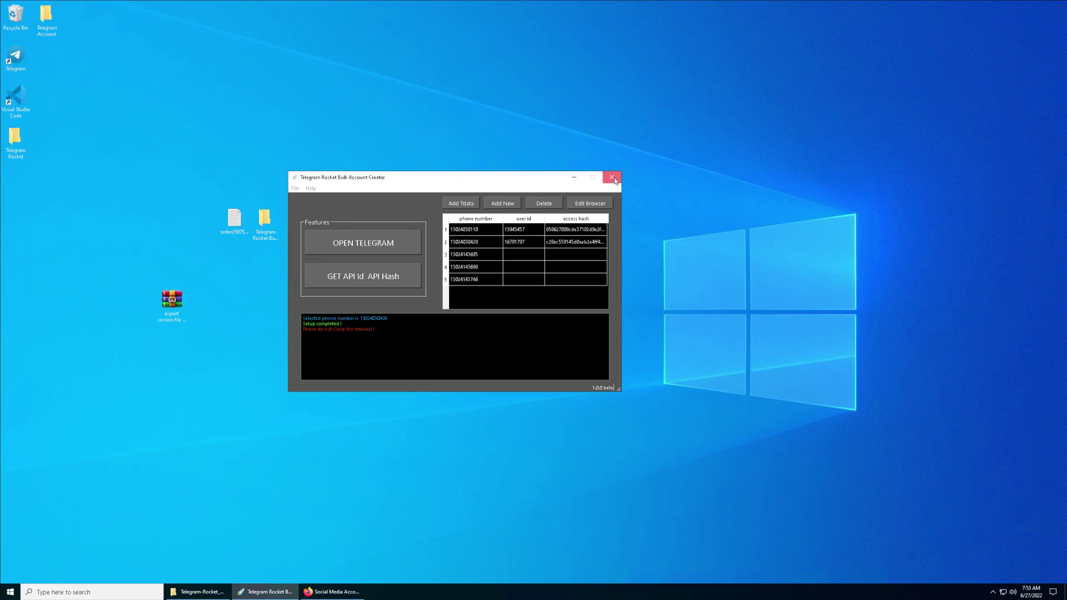
left_click(615, 180)
left_click_drag(173, 304, 371, 223)
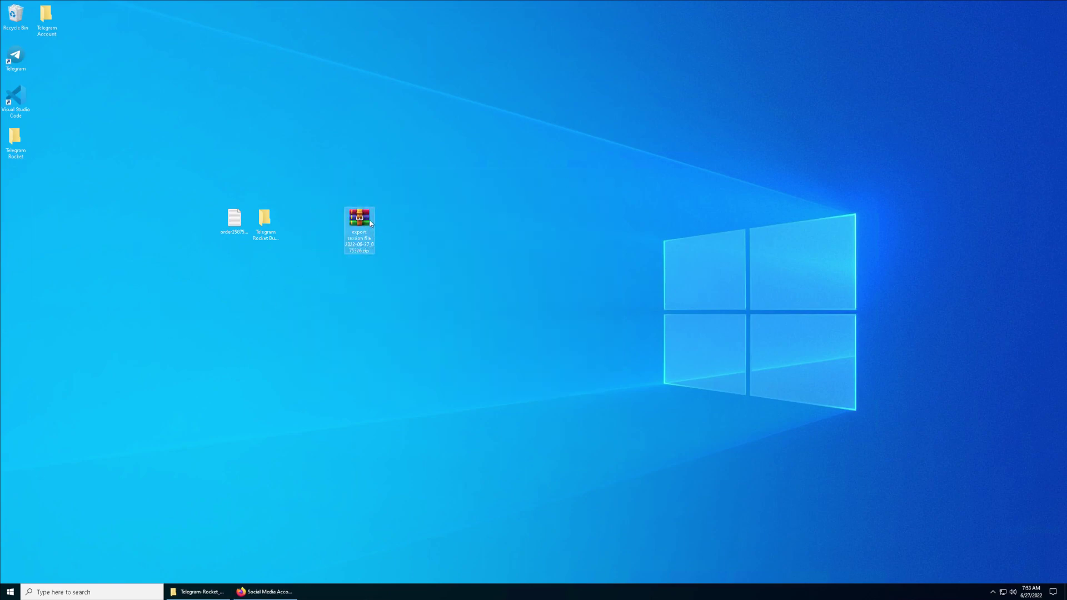
left_click(22, 144)
double_click(22, 144)
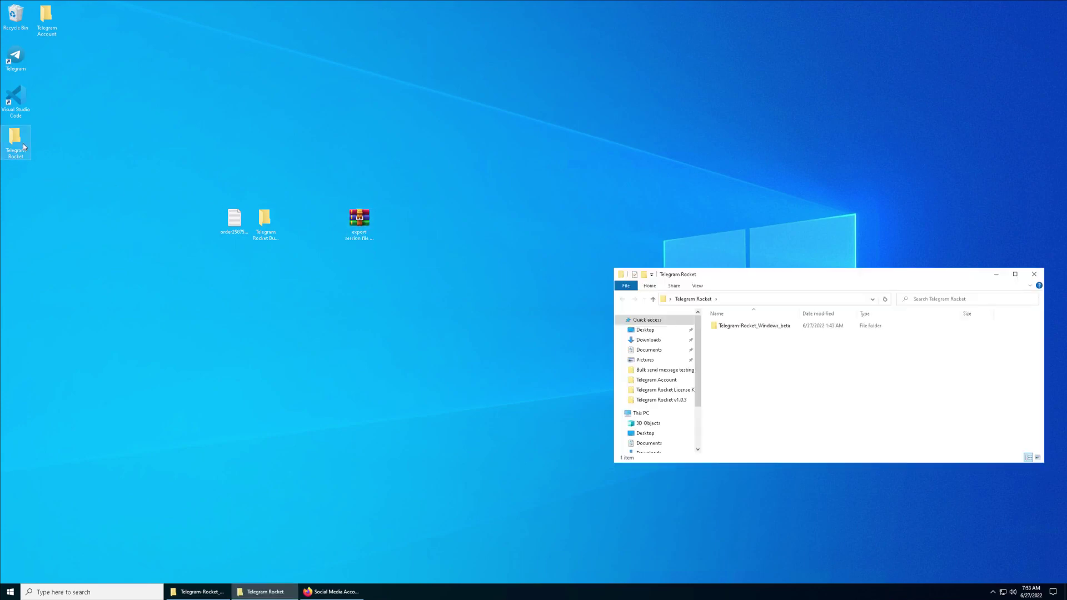
left_click(727, 331)
double_click(727, 329)
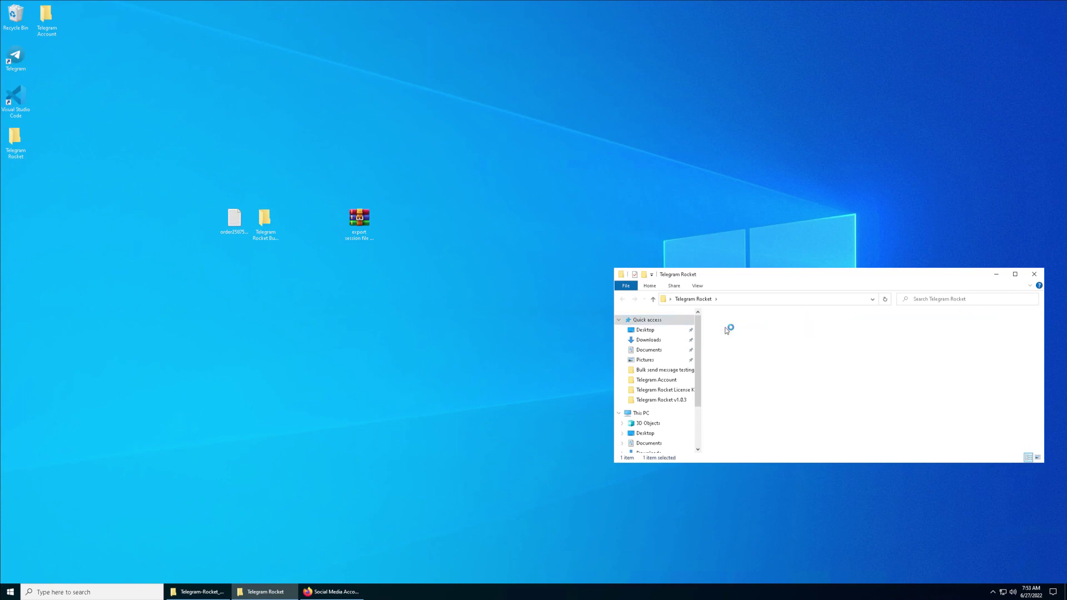
left_click(734, 336)
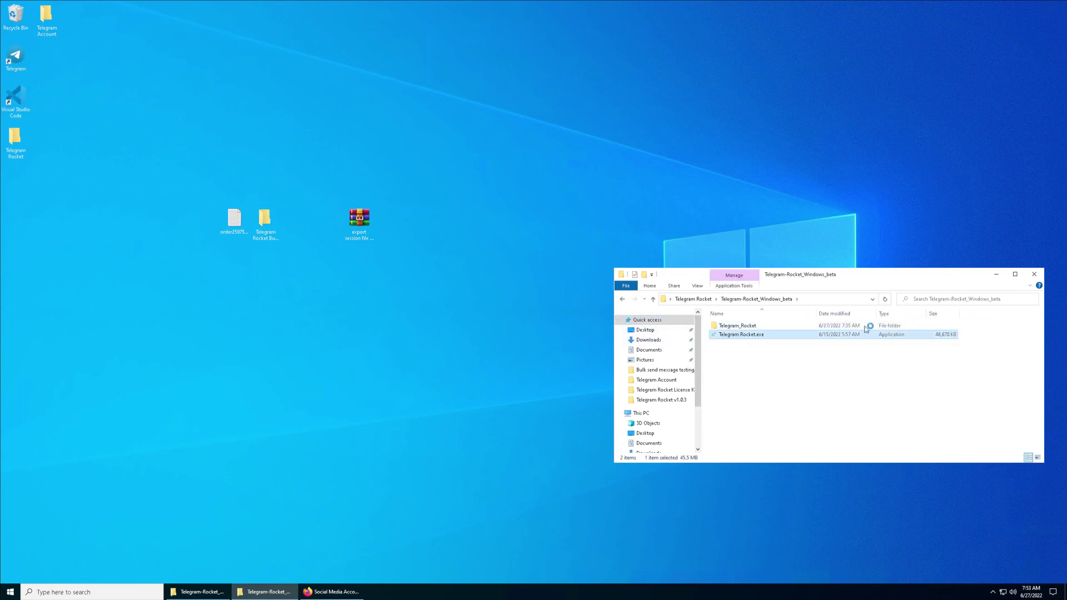
left_click(1035, 275)
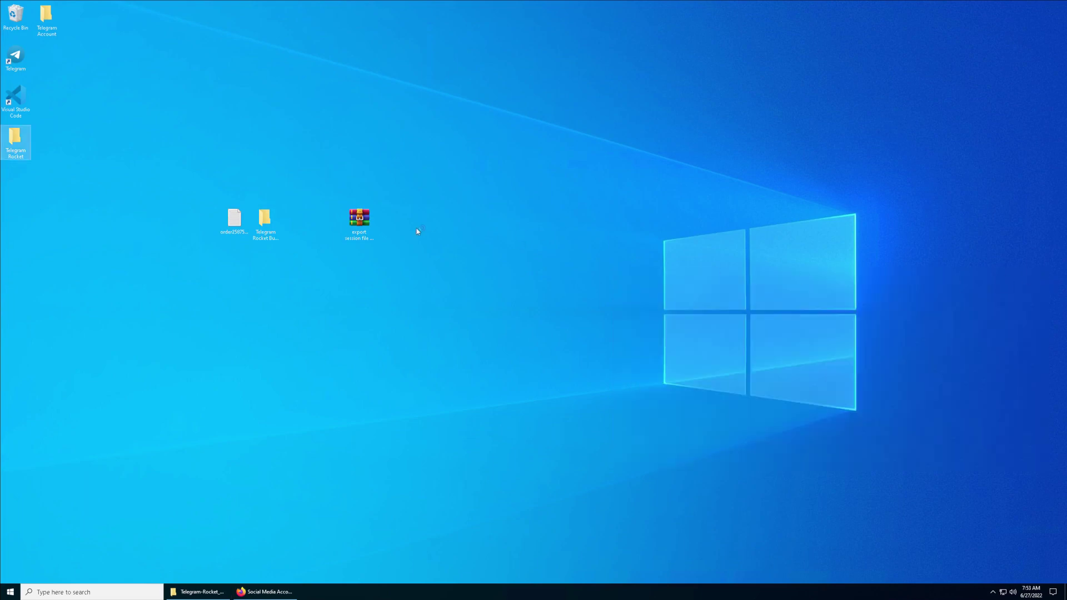
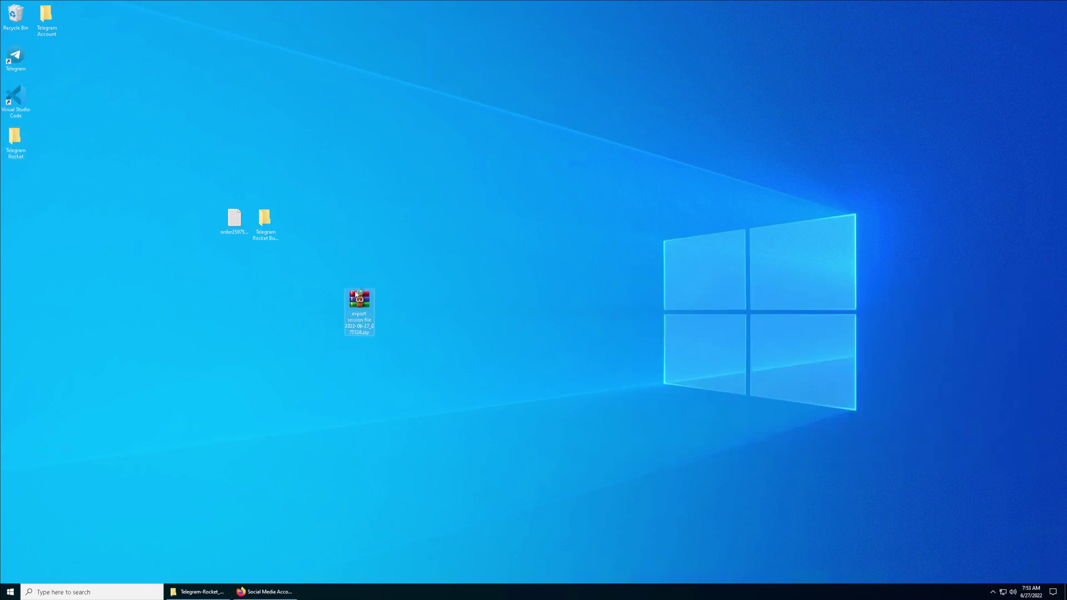
Launch Telegram Rocket on the Group actions view and select the first saved account in the table.
double_click(356, 296)
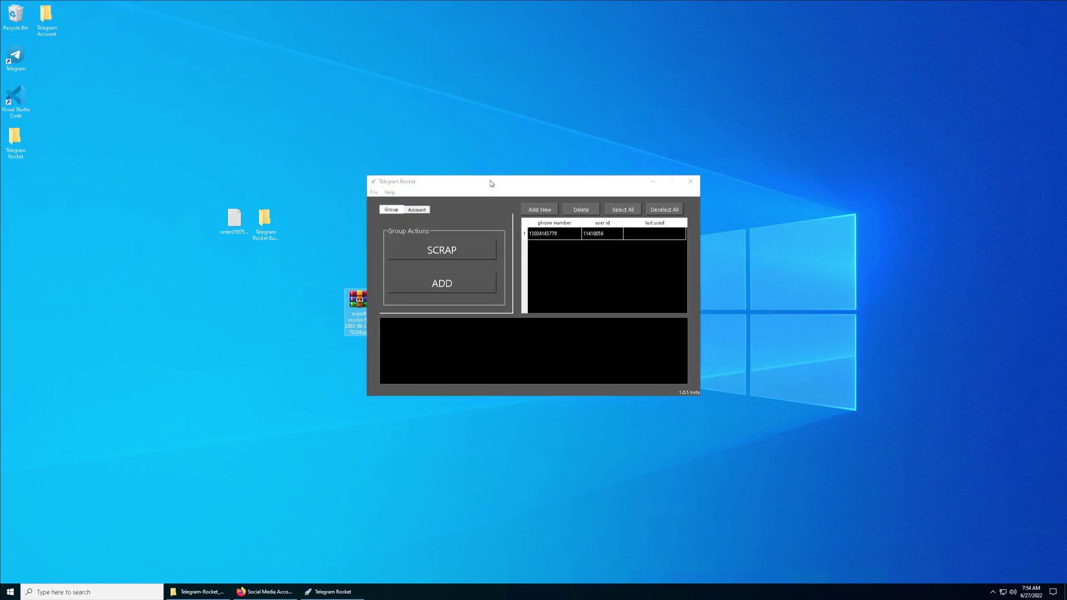
left_click_drag(490, 183, 532, 215)
left_click(465, 241)
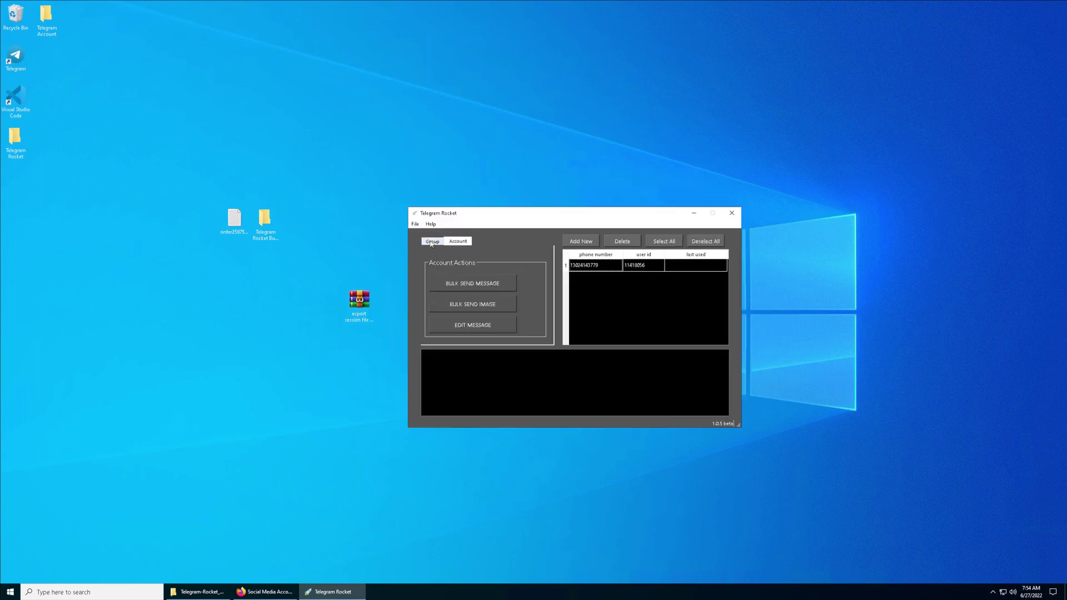
left_click(431, 242)
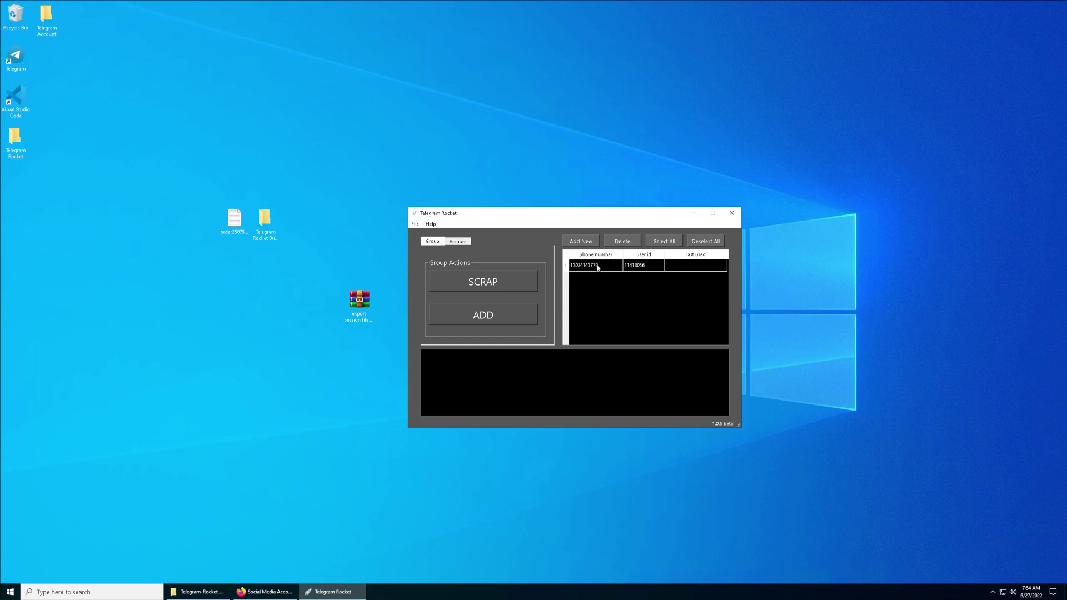
left_click(598, 266)
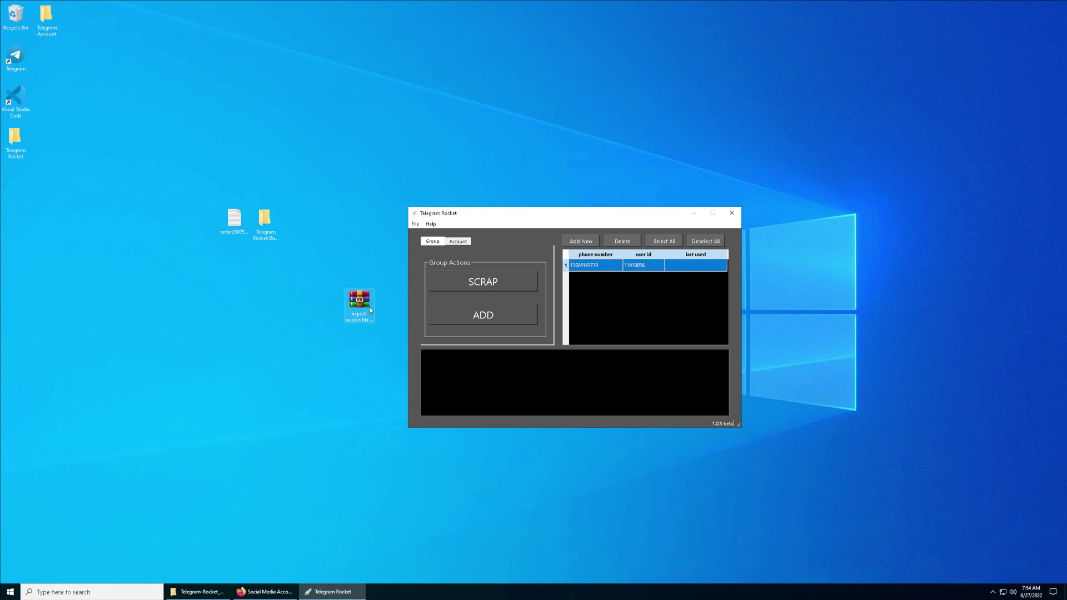
Import the export session file zip backup from the Desktop, overwriting the configuration, to list four accounts.
left_click(416, 224)
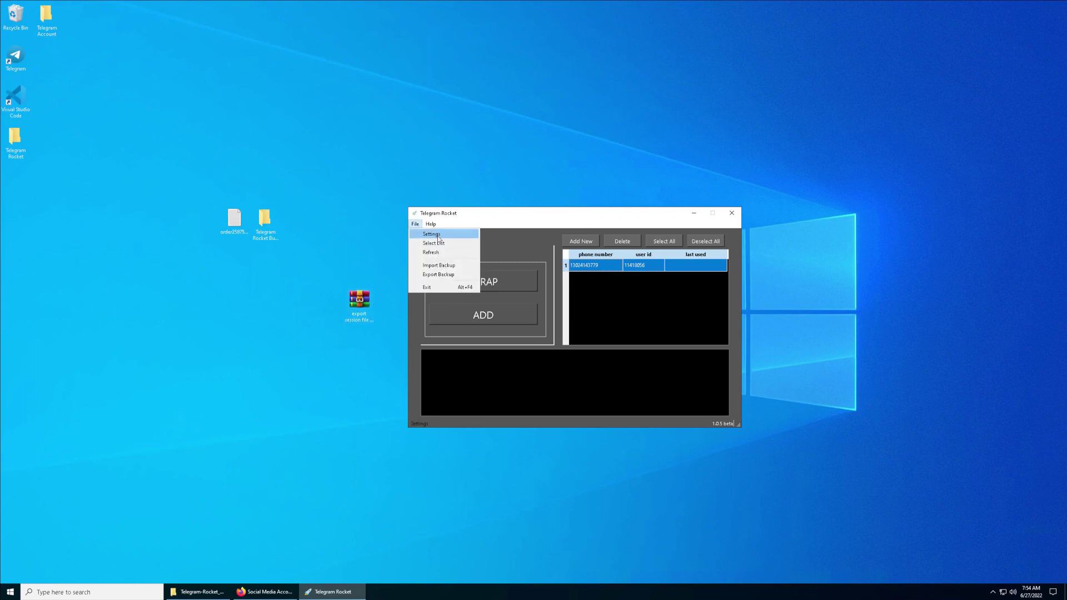
left_click(453, 267)
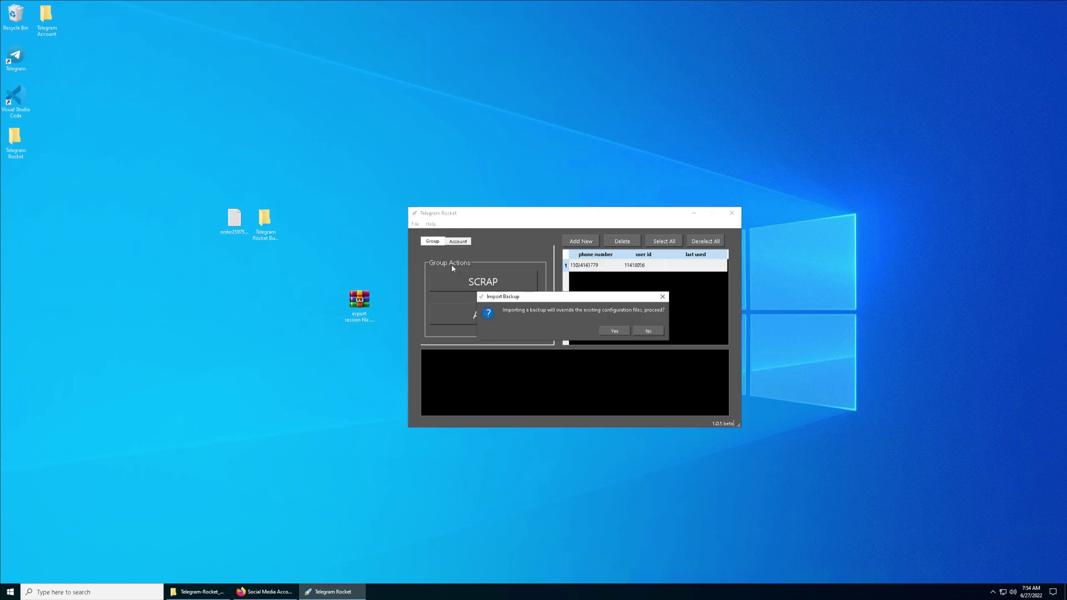
left_click(617, 329)
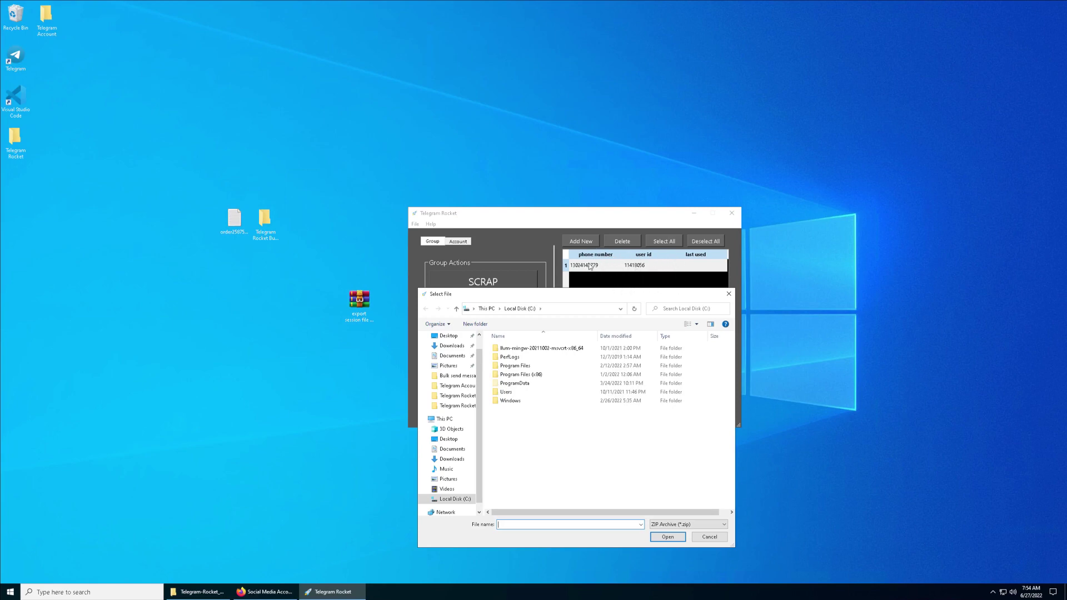
left_click(448, 439)
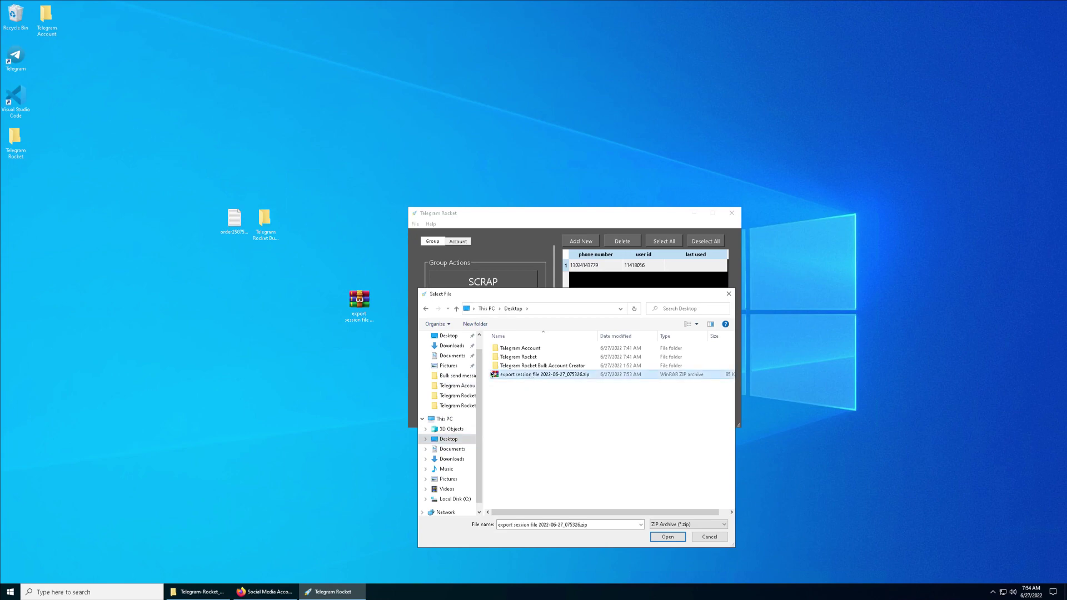
left_click(532, 378)
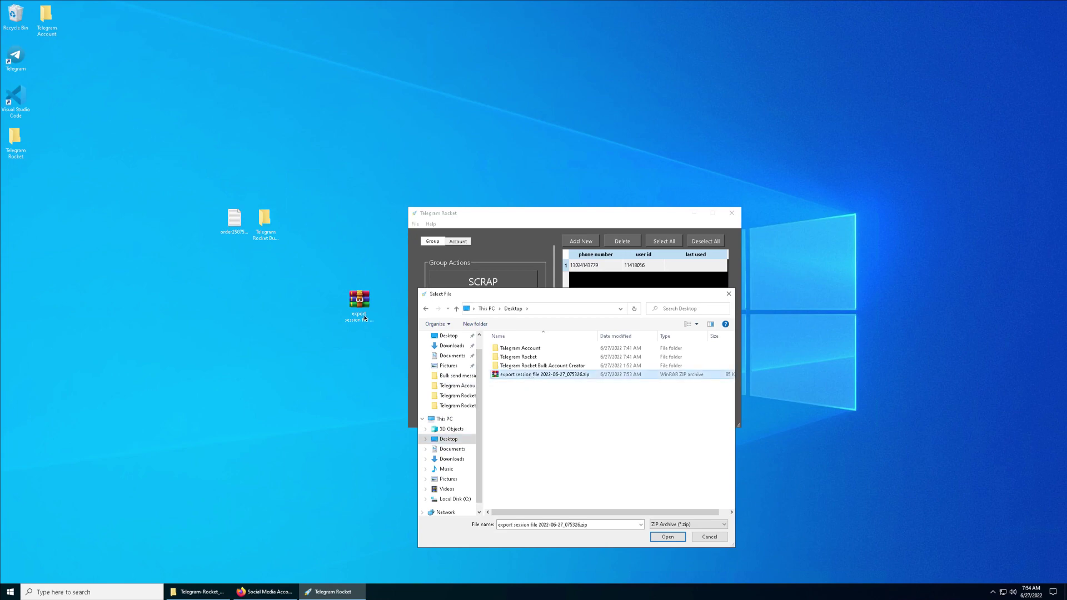
left_click(671, 537)
left_click(594, 329)
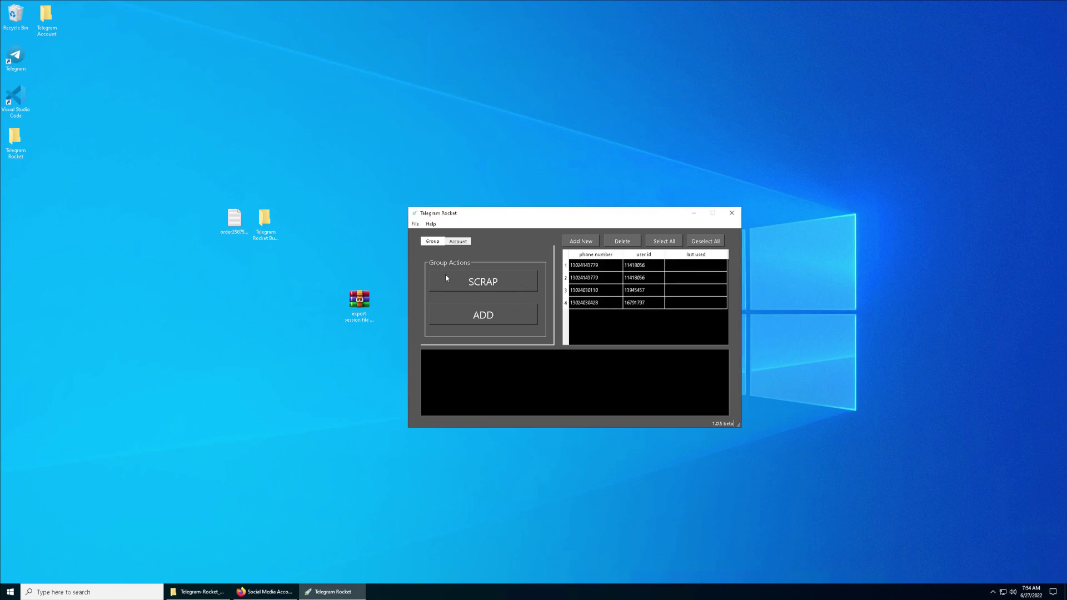
left_click(420, 225)
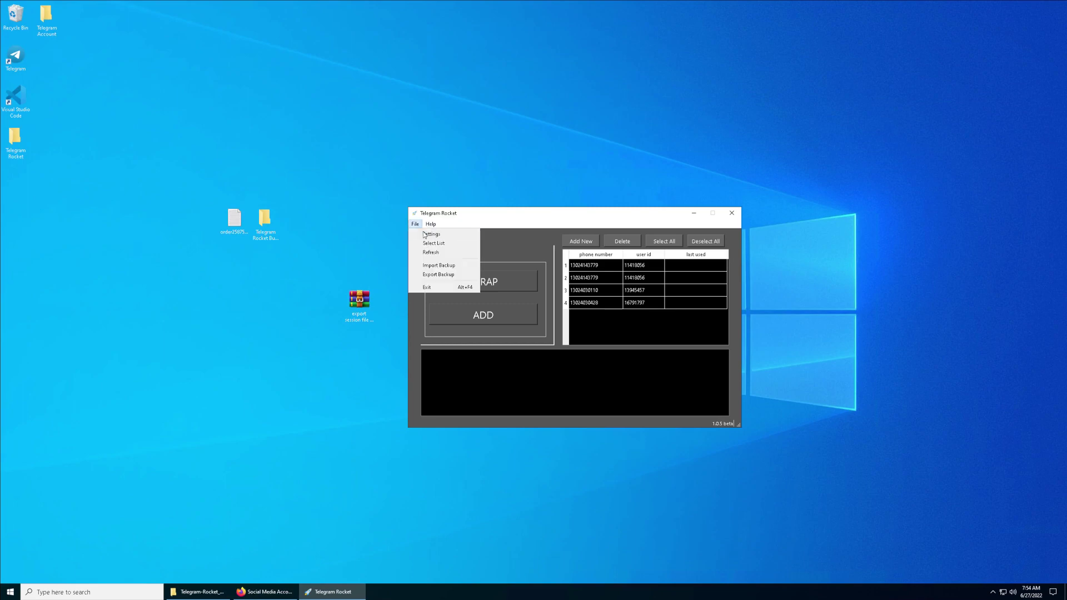
left_click(424, 234)
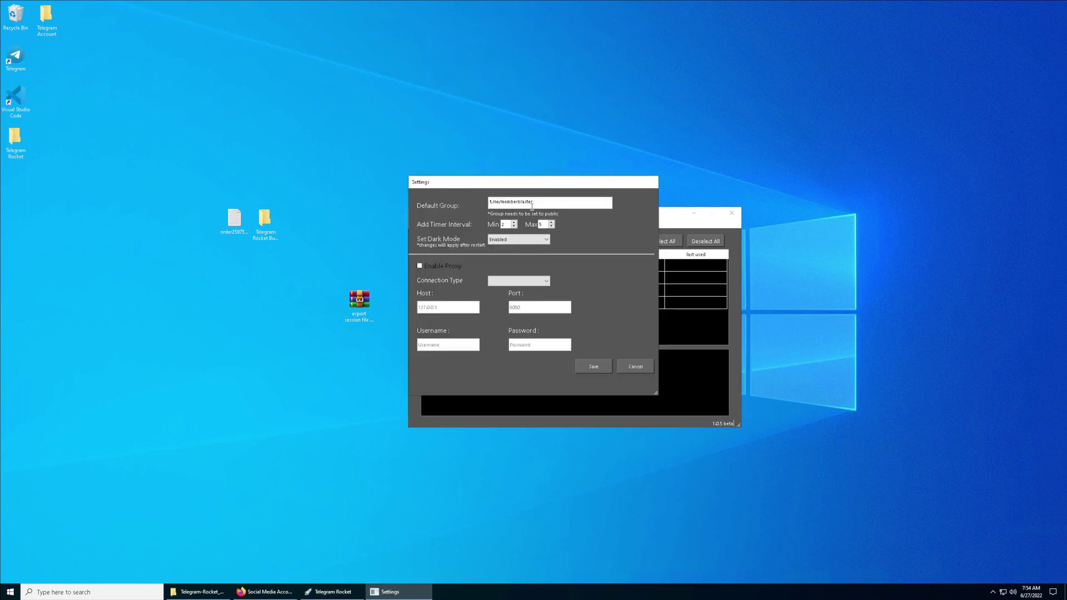
left_click_drag(542, 202, 479, 203)
left_click(604, 367)
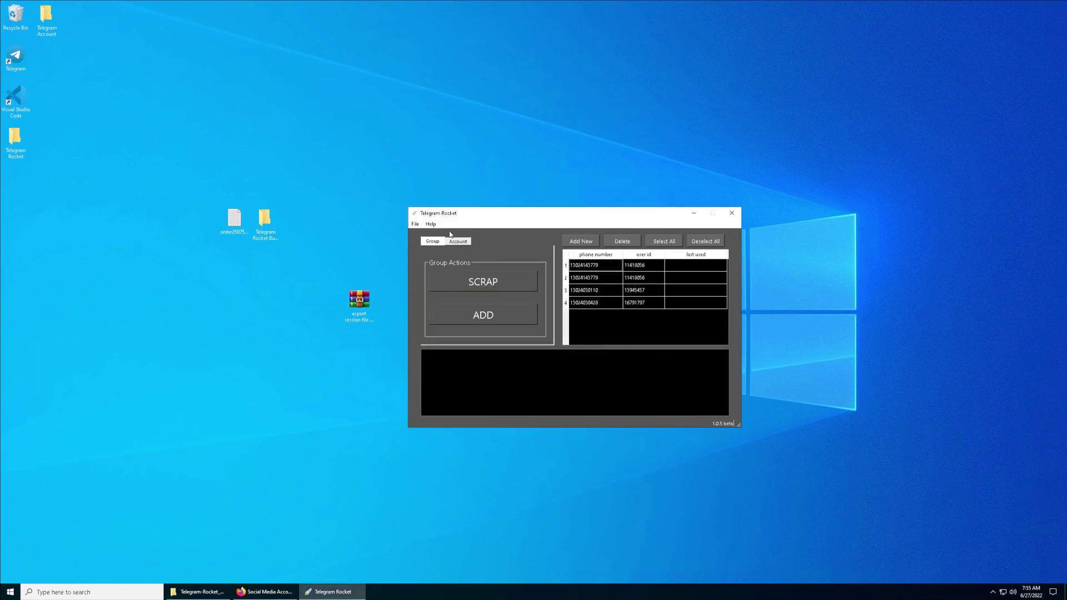
Select the WEB3 Inu Main Group csv as the member list through File > Select List.
left_click(415, 224)
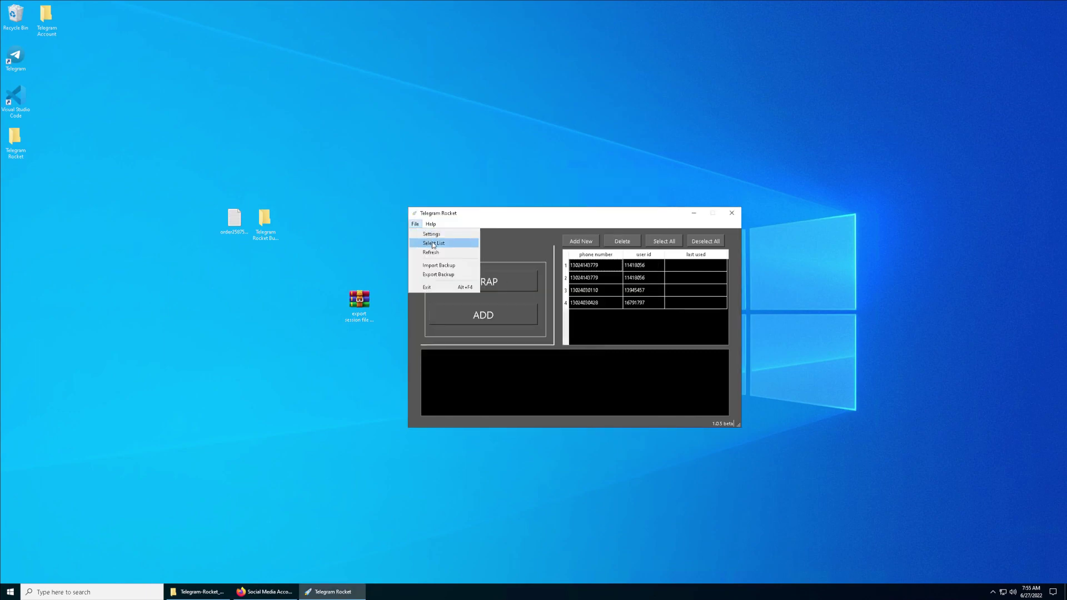
left_click(433, 244)
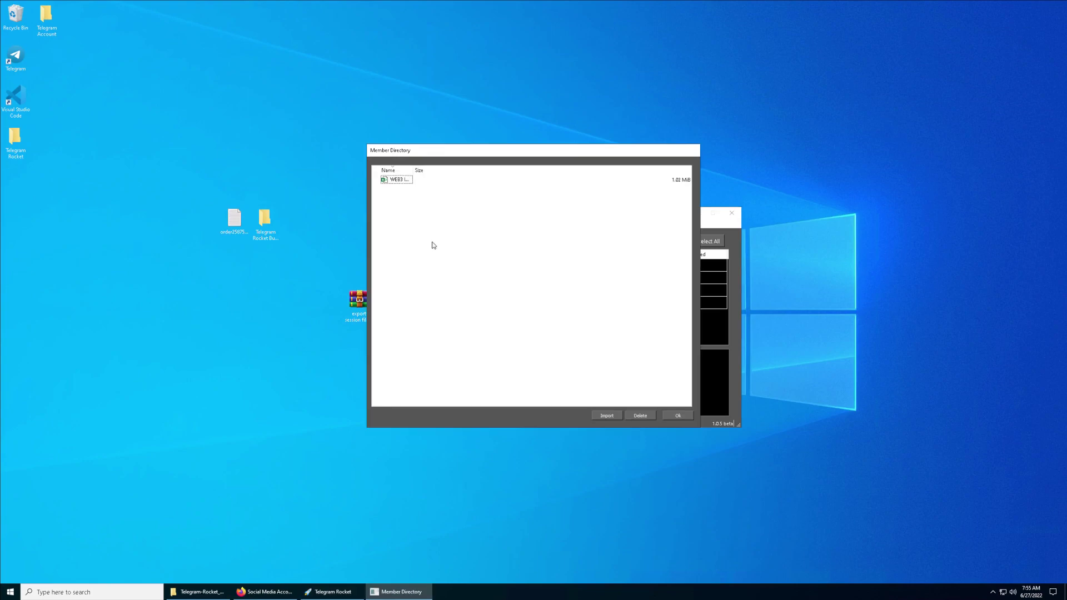
left_click_drag(414, 170, 528, 175)
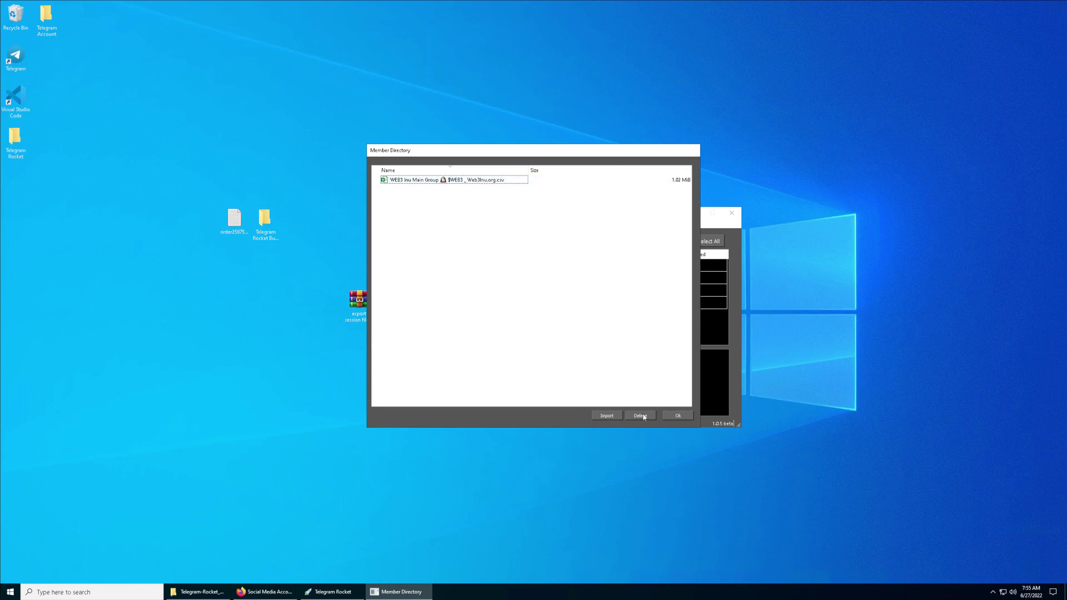
left_click(525, 181)
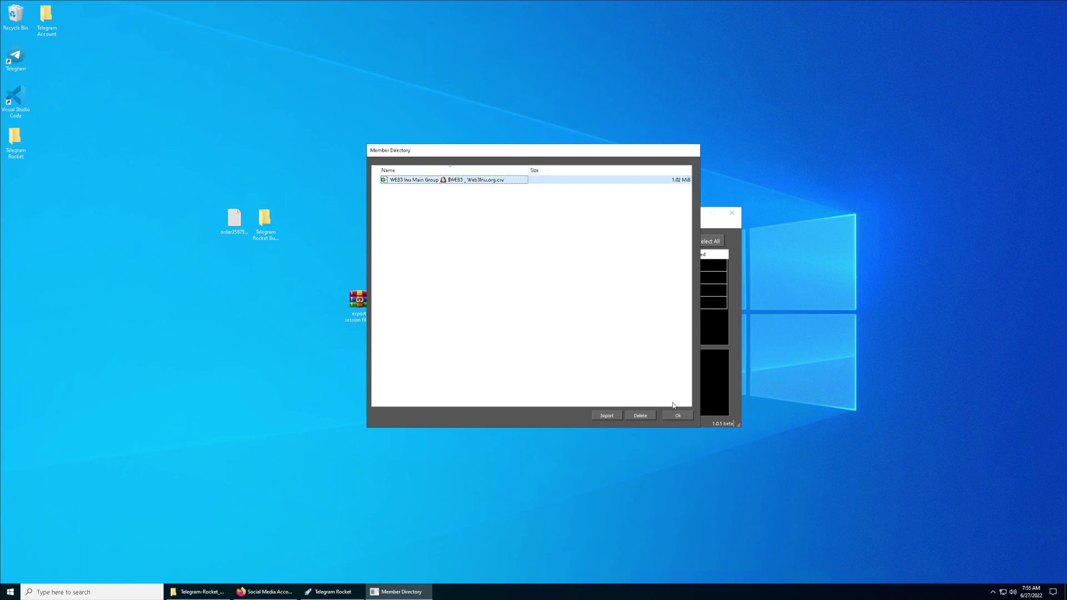
left_click(679, 416)
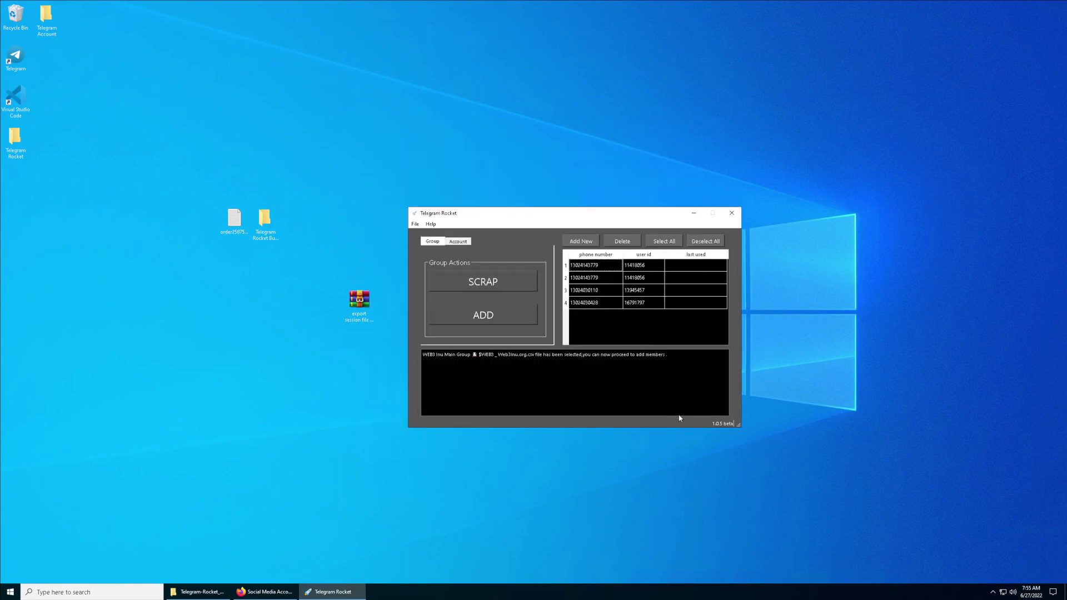
Select account row 1 and start adding the listed members to the group with ADD.
left_click(654, 268)
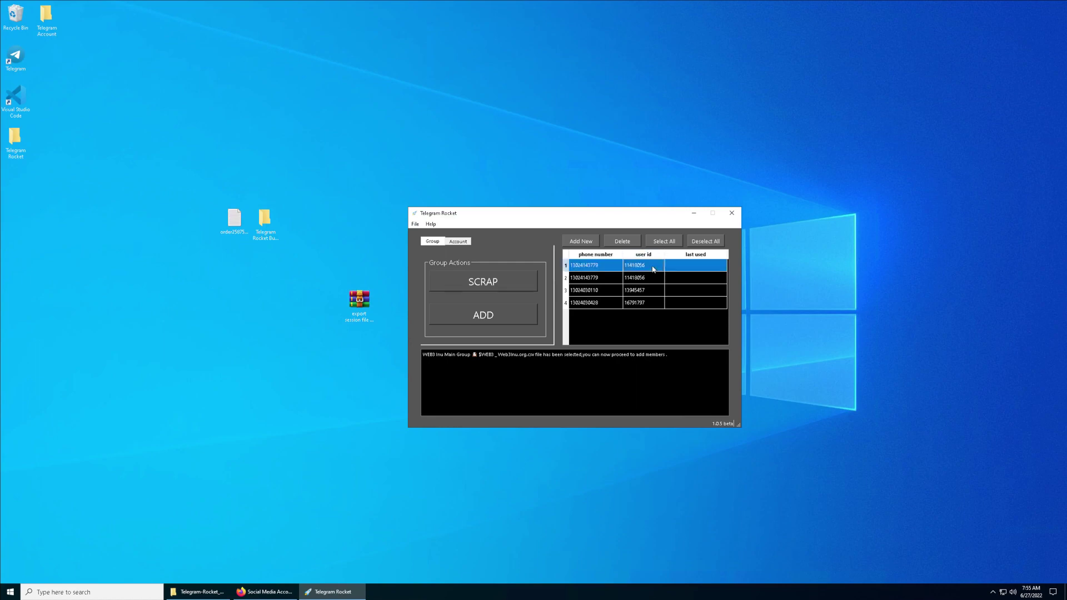
left_click(486, 313)
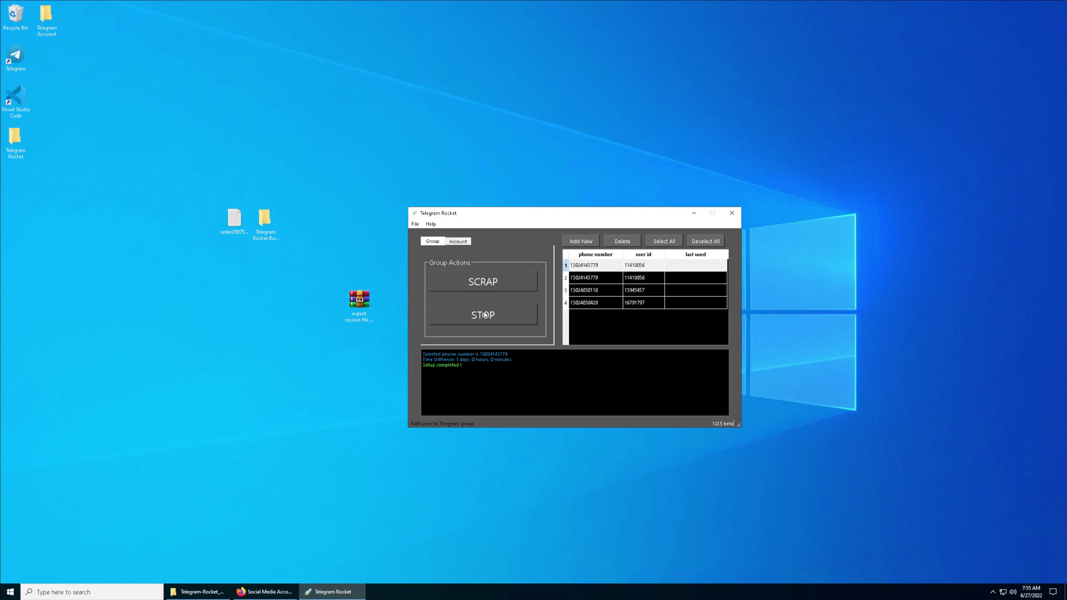